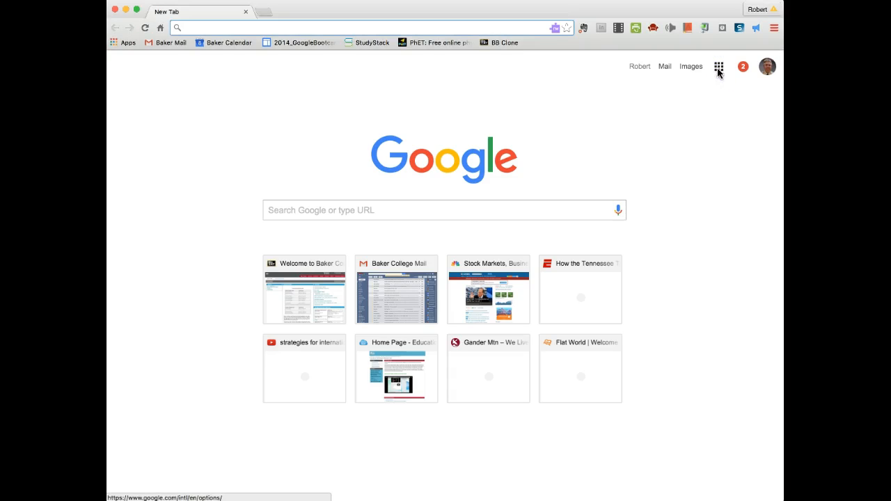
Open Google Drive and create a new blank Google Form
left_click(719, 67)
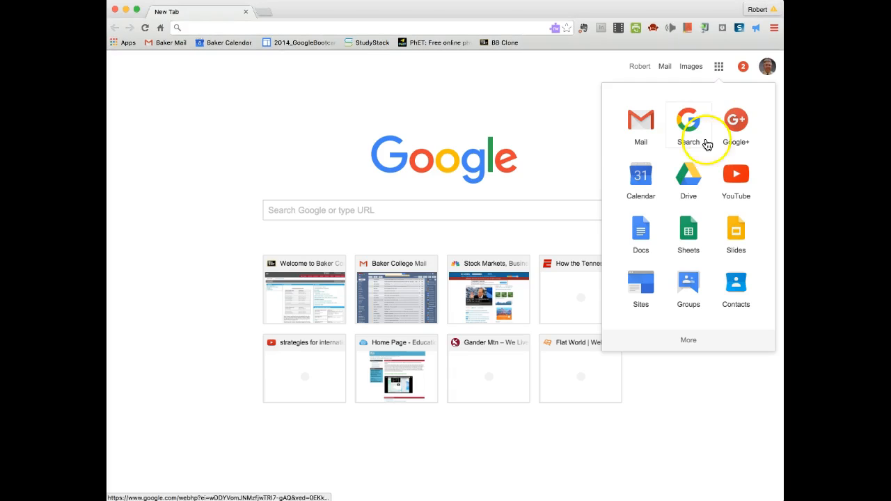
left_click(685, 186)
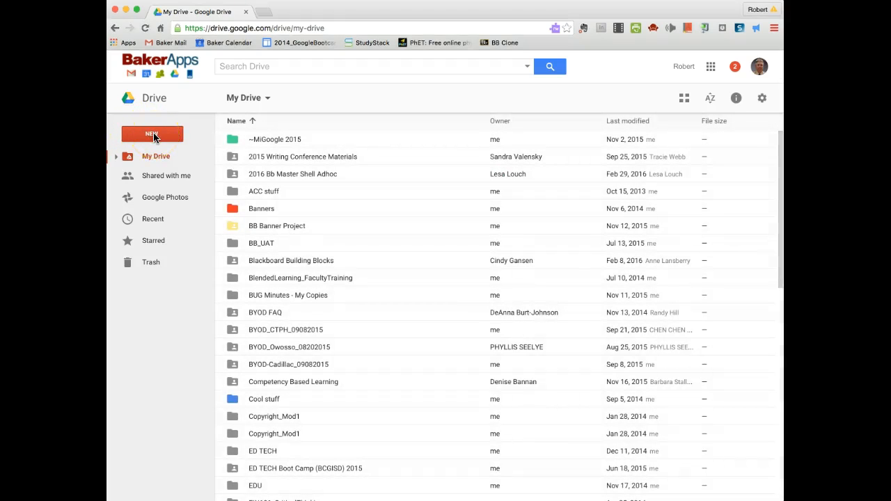
left_click(154, 136)
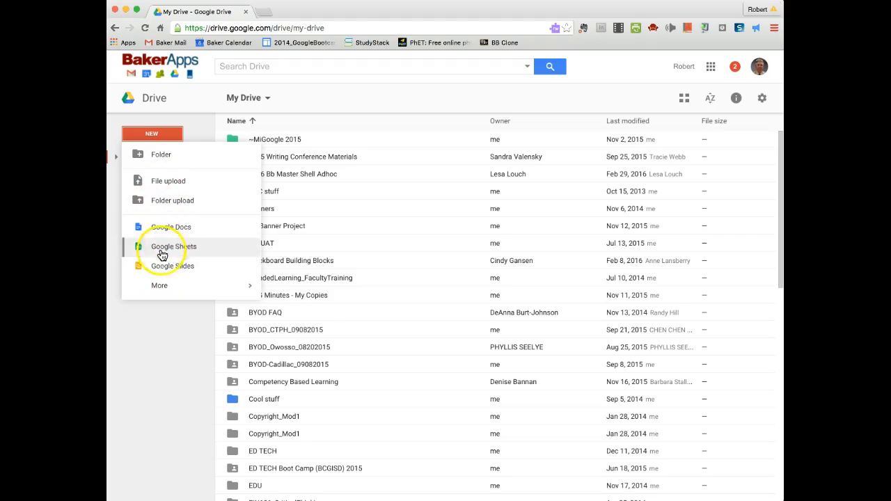
mouse_move(160, 287)
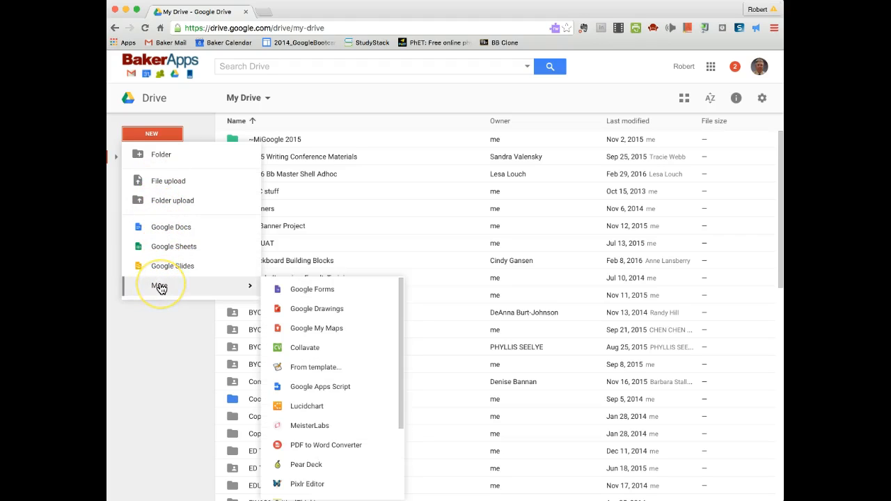
left_click(308, 291)
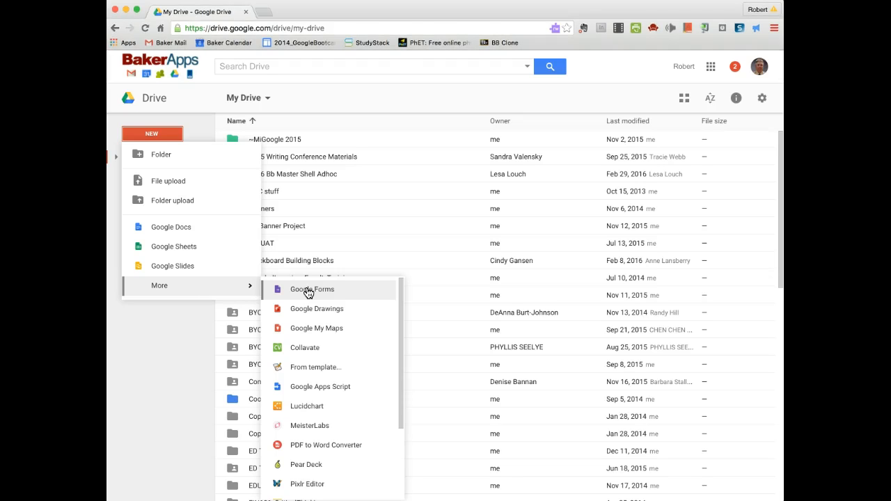
left_click(308, 291)
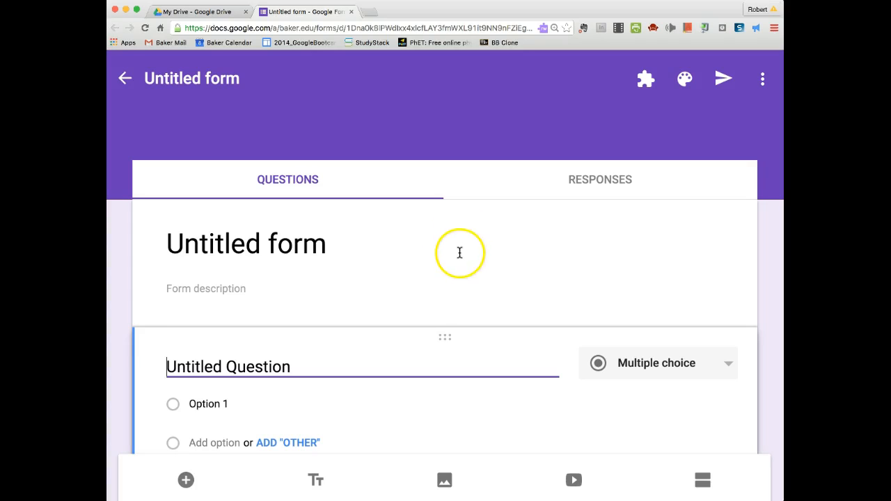
Examine the blank form's layout, from its title and description to the default question and its controls
scroll(447, 255, "down", 2)
scroll(446, 254, "up", 2)
scroll(447, 255, "down", 1)
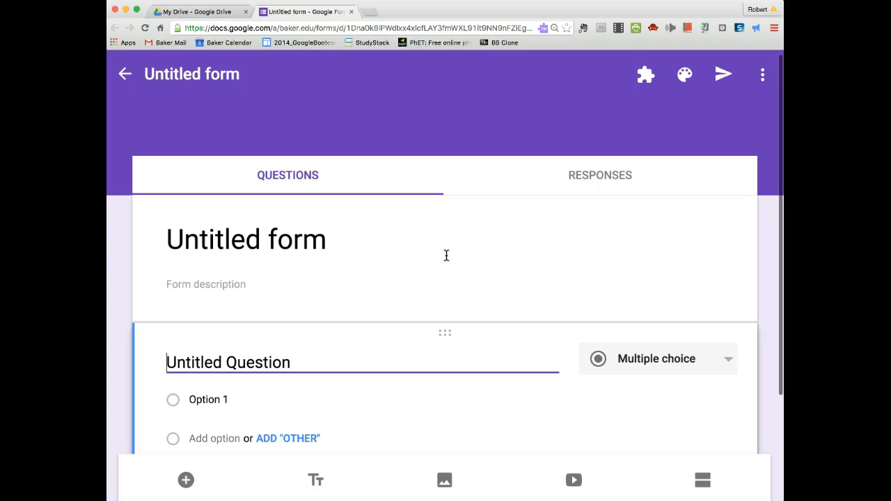
scroll(446, 254, "down", 4)
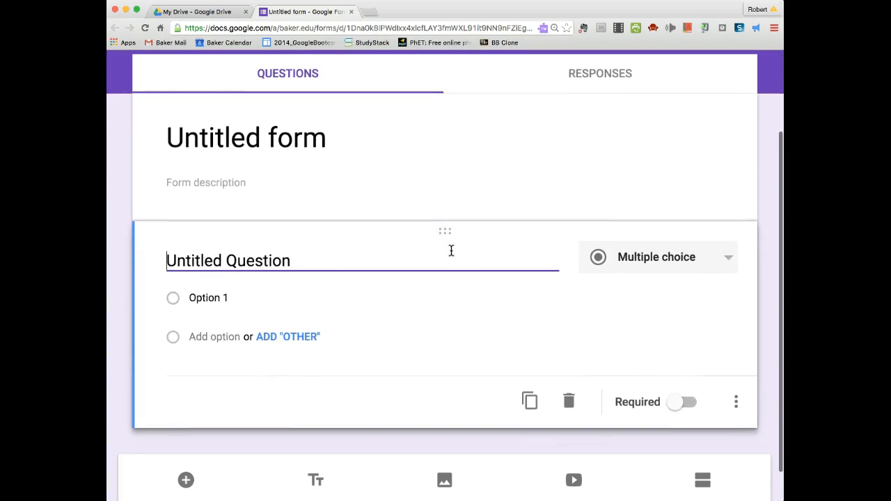
scroll(451, 251, "up", 4)
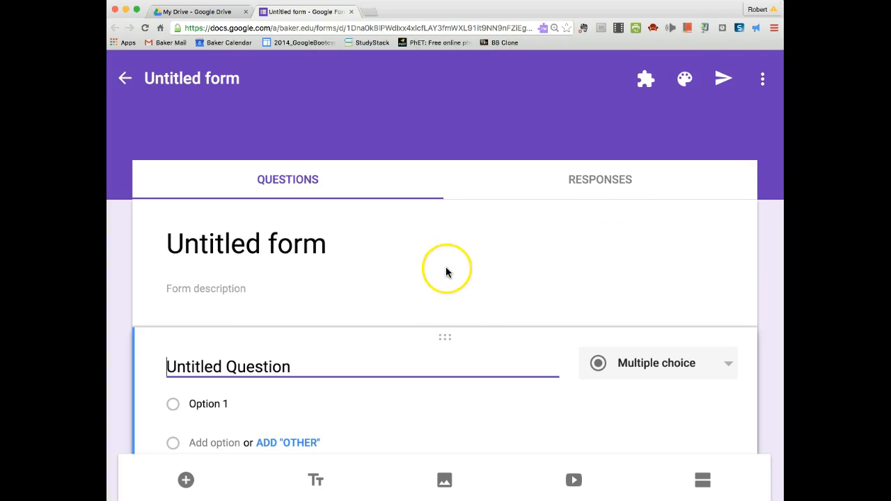
scroll(445, 277, "down", 3)
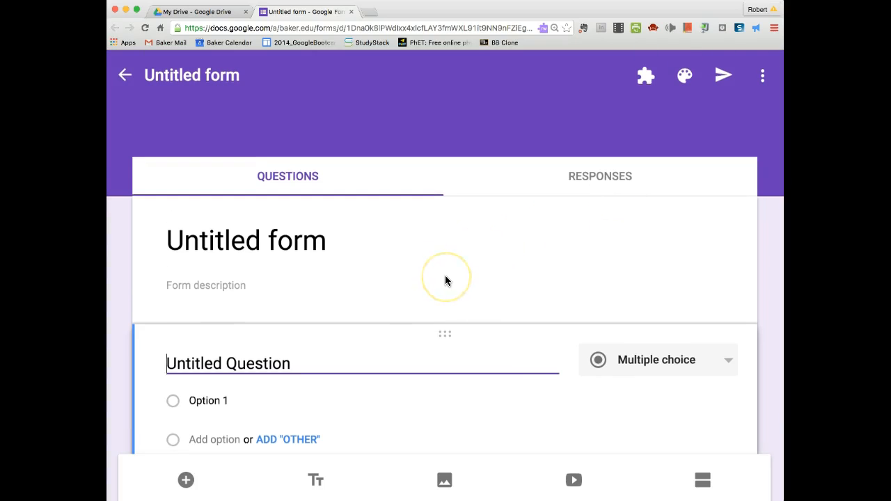
scroll(446, 280, "up", 2)
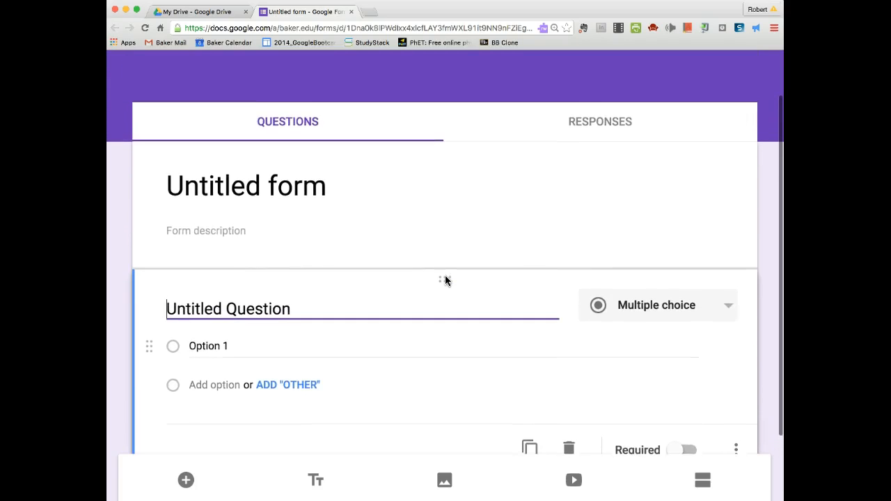
scroll(446, 280, "down", 2)
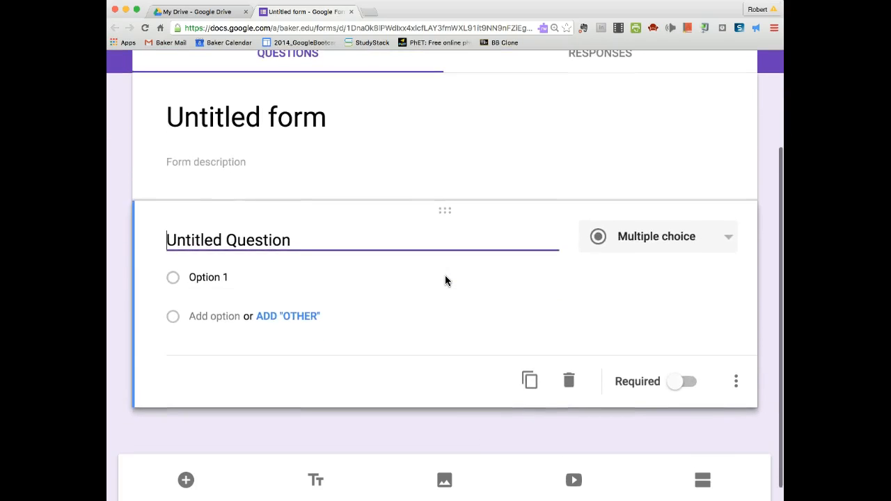
scroll(445, 281, "up", 3)
scroll(446, 281, "down", 2)
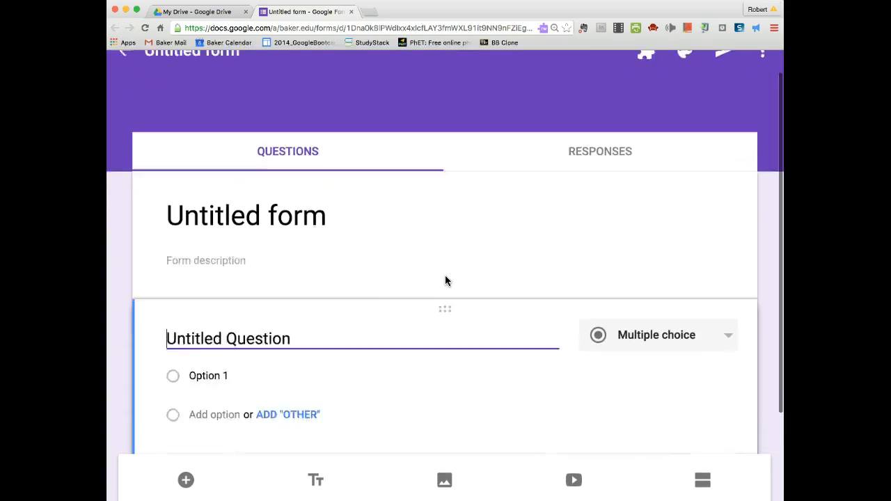
scroll(446, 280, "down", 2)
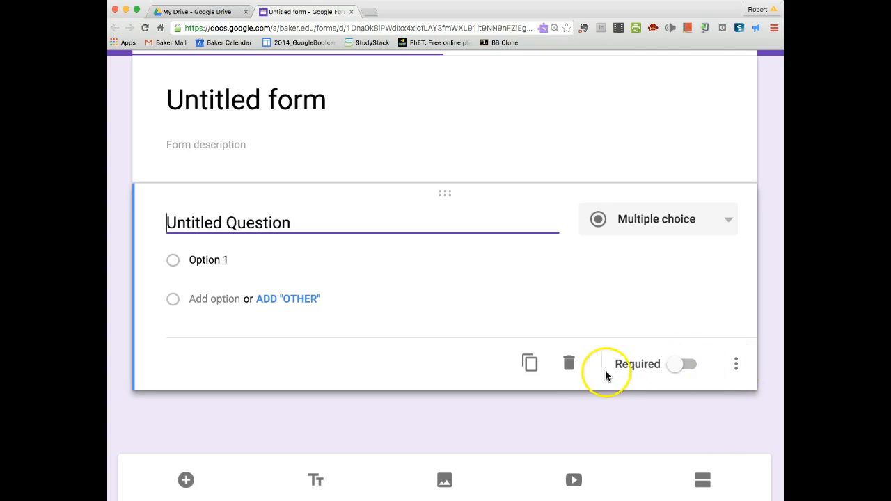
Make the untitled multiple-choice question required
left_click(526, 363)
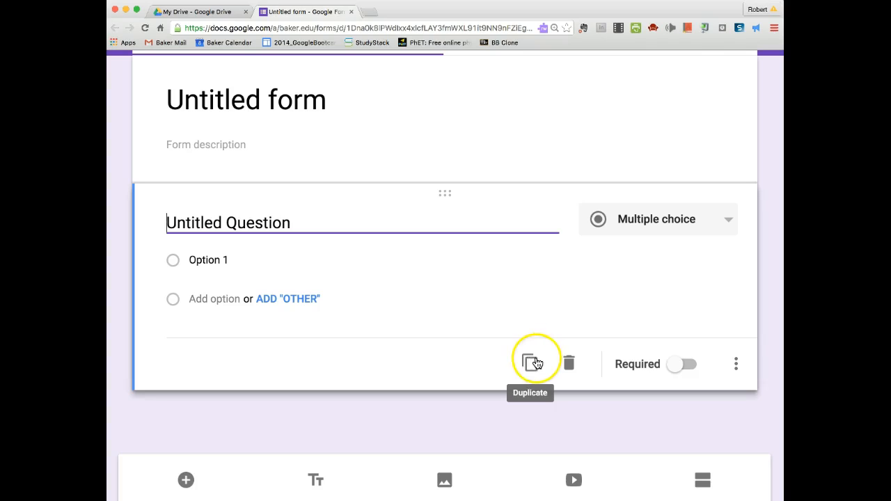
left_click_drag(530, 364, 571, 368)
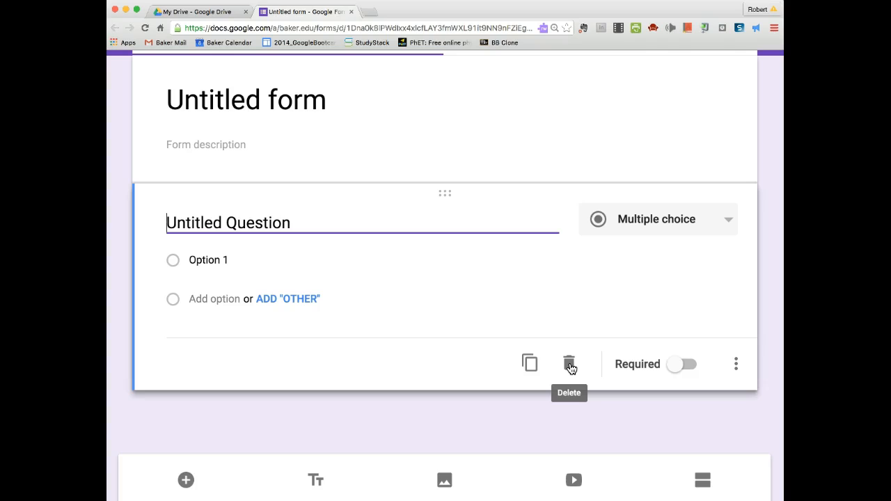
left_click_drag(679, 365, 694, 368)
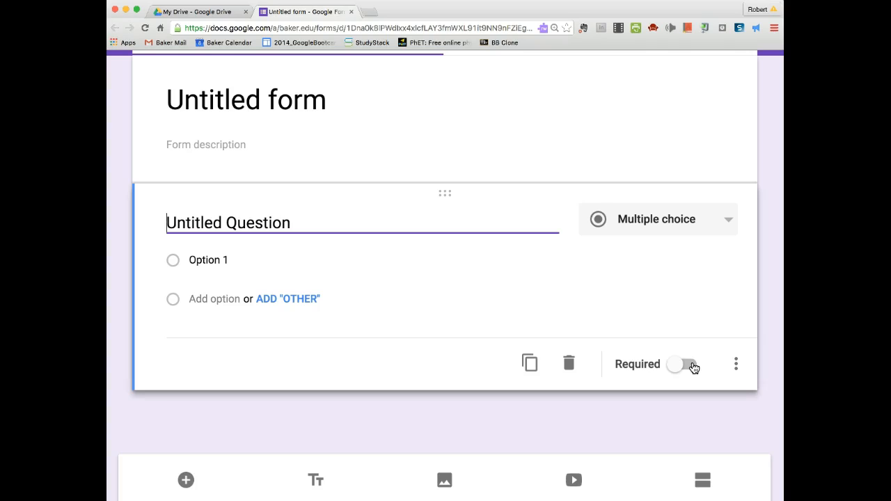
left_click(688, 367)
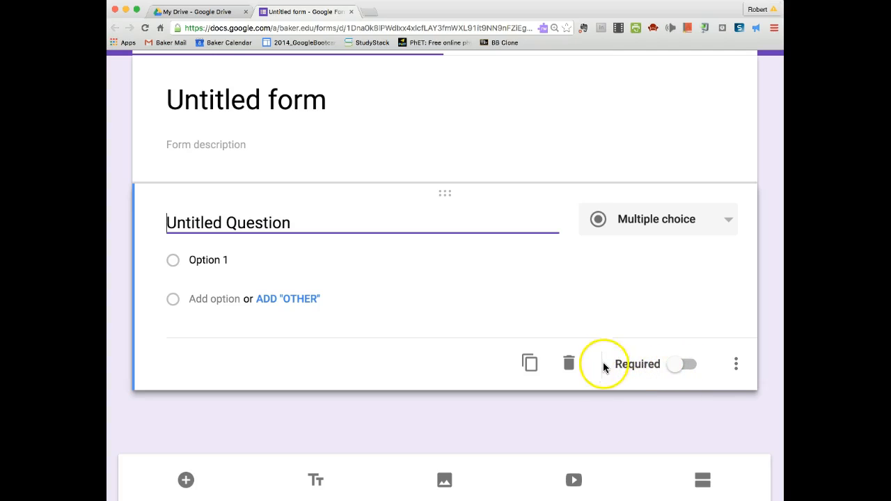
left_click(688, 365)
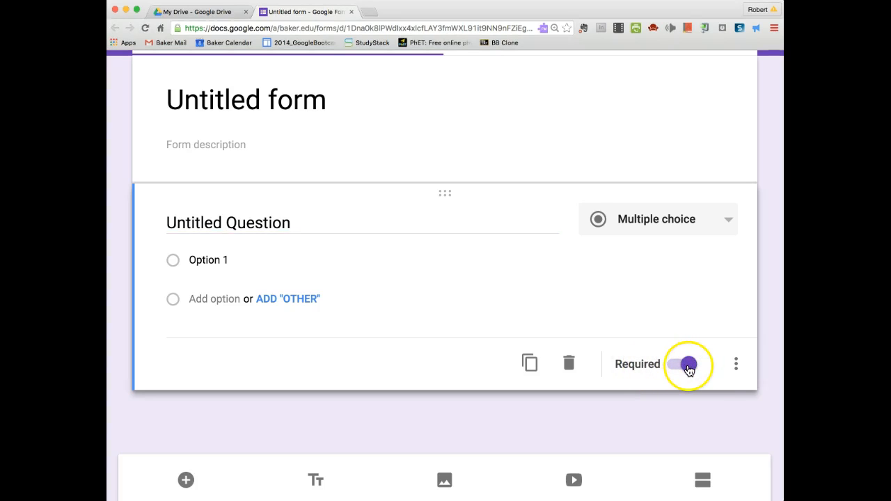
Review the additional options available for the untitled question, such as hint text and shuffling the option order
scroll(538, 311, "up", 1)
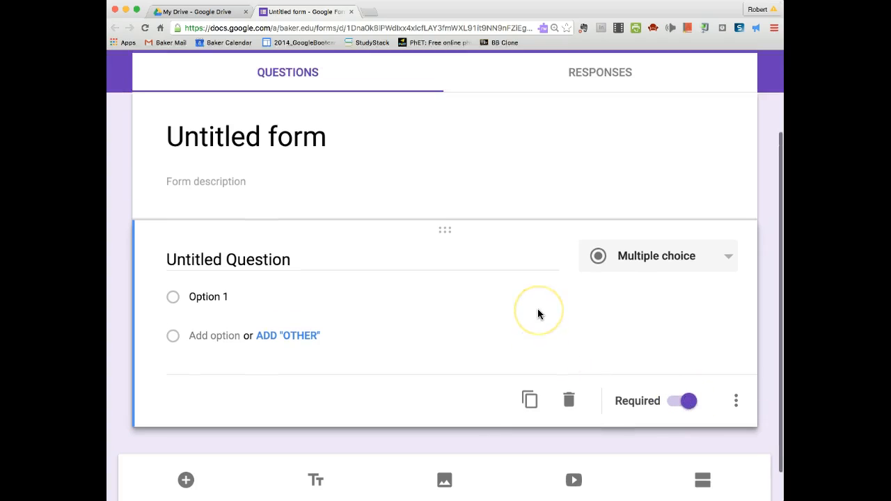
scroll(538, 314, "up", 1)
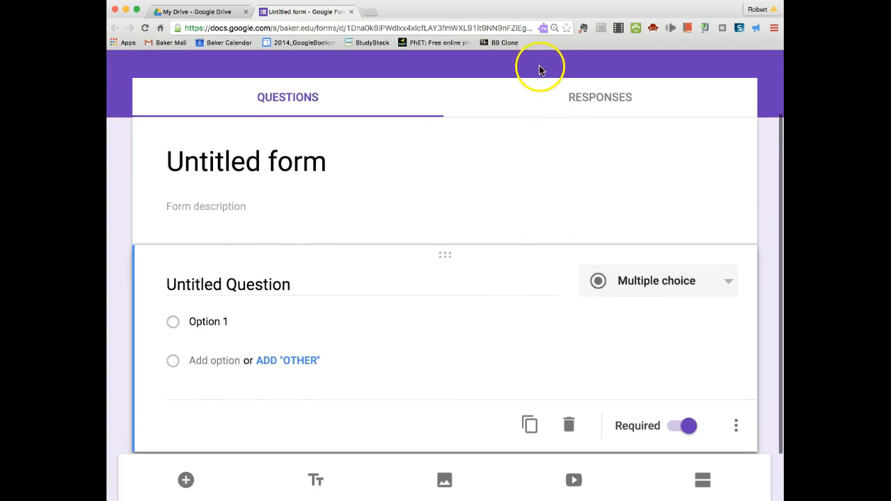
scroll(668, 351, "down", 2)
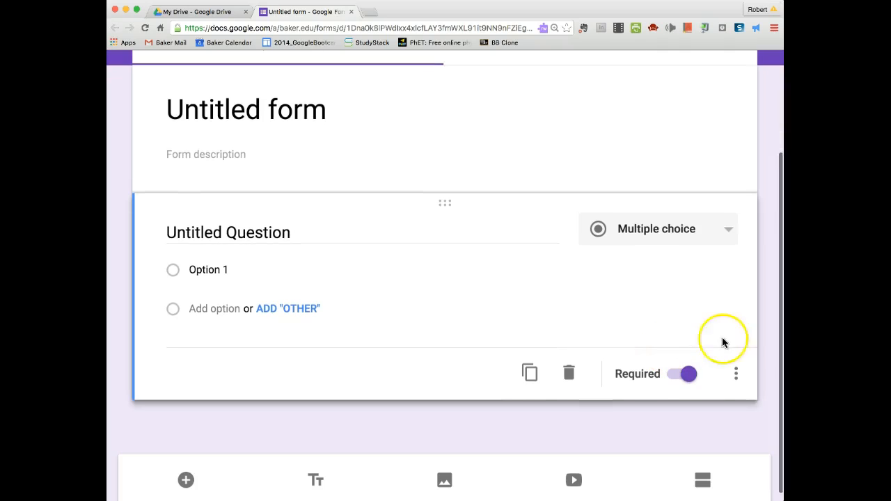
left_click(736, 375)
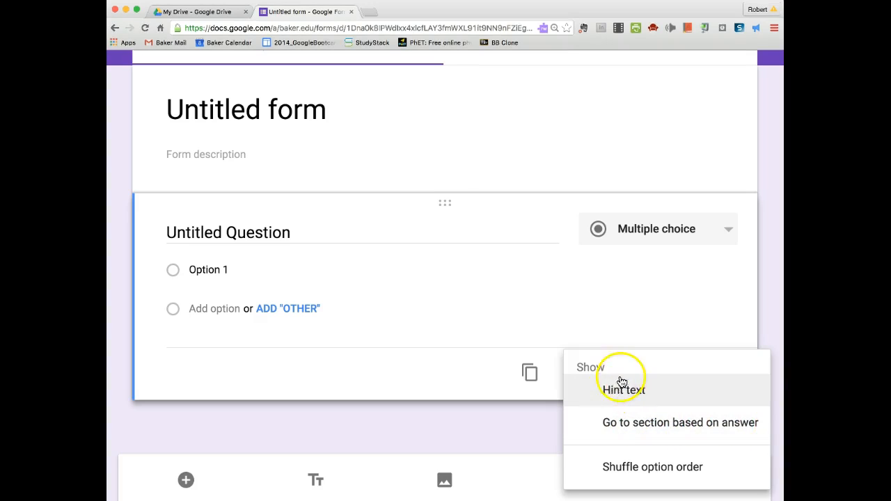
left_click(715, 301)
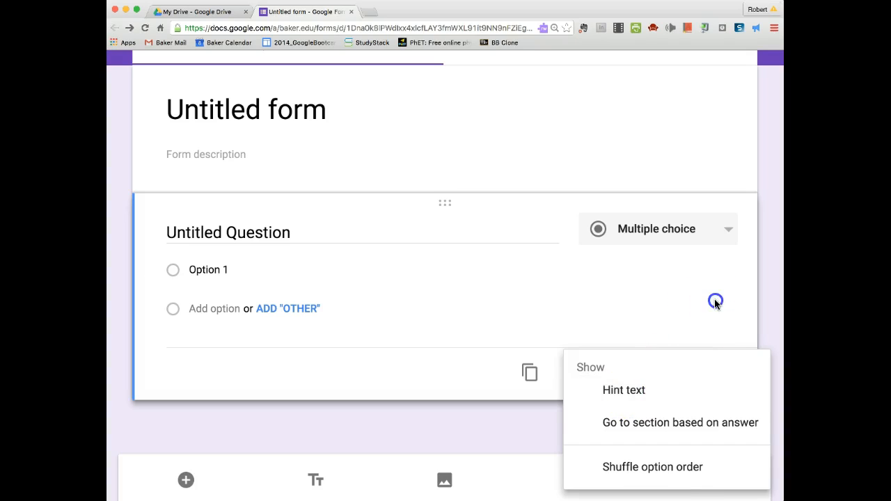
Review the available question types for the untitled question, from Short answer through Time, without changing its type
left_click(728, 230)
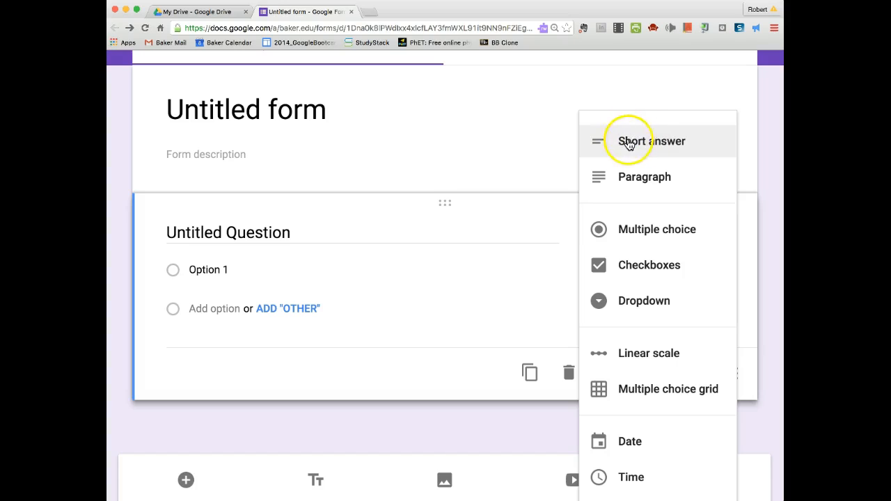
left_click(652, 143)
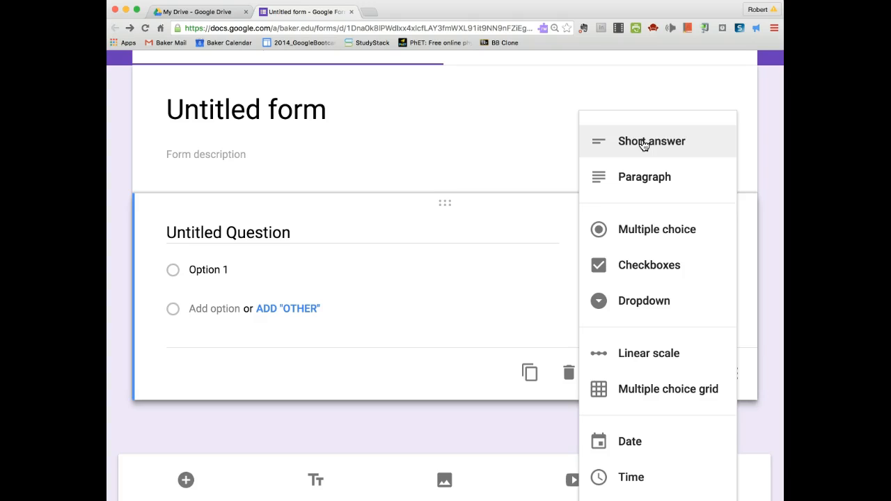
left_click_drag(645, 155, 649, 178)
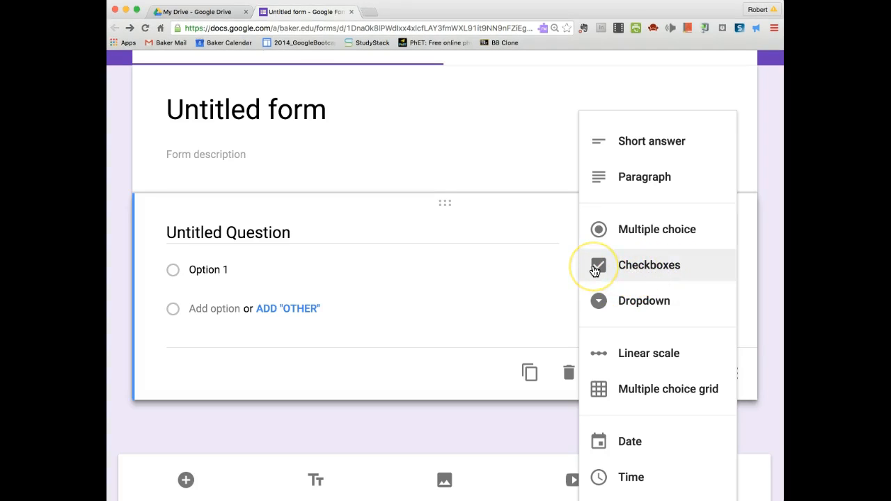
left_click(624, 270)
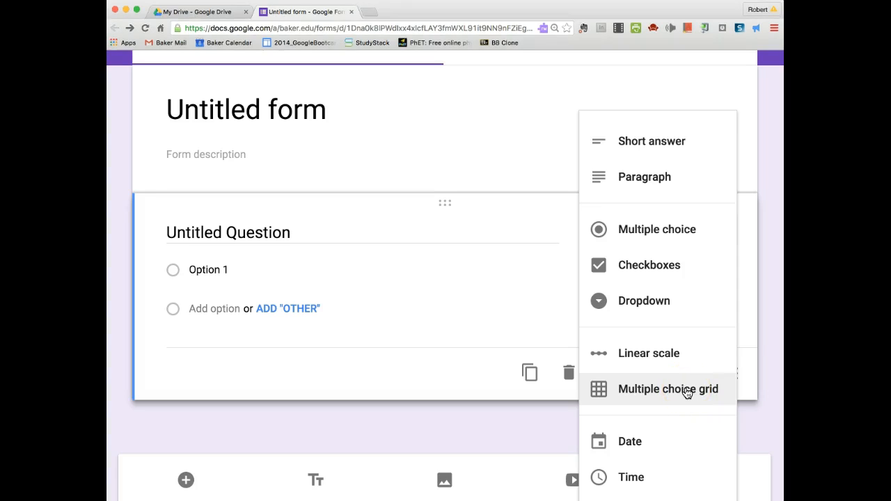
left_click(635, 391)
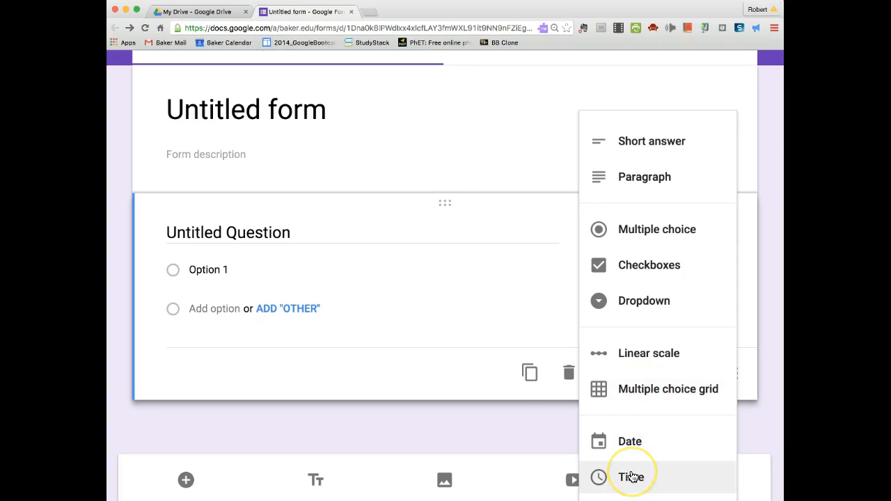
scroll(631, 477, "down", 1)
scroll(631, 477, "up", 4)
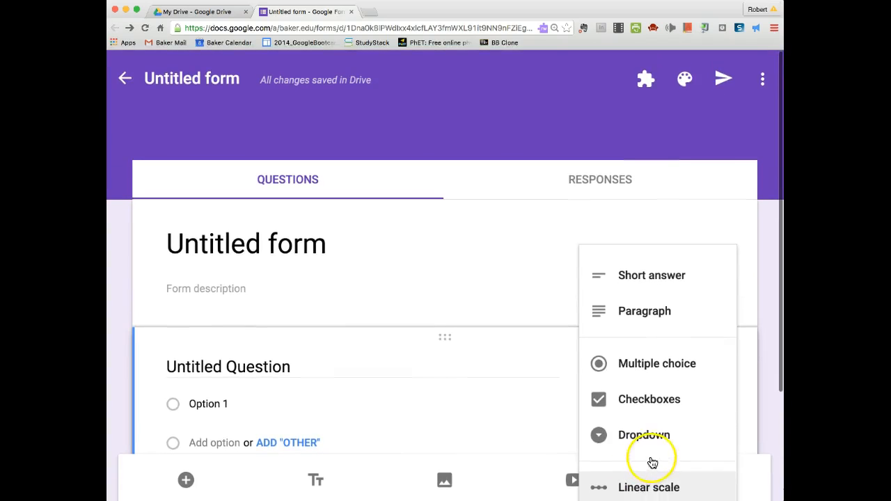
left_click(478, 280)
Title the form "Test Google Form" and apply the same name to the form file
triple_click(307, 247)
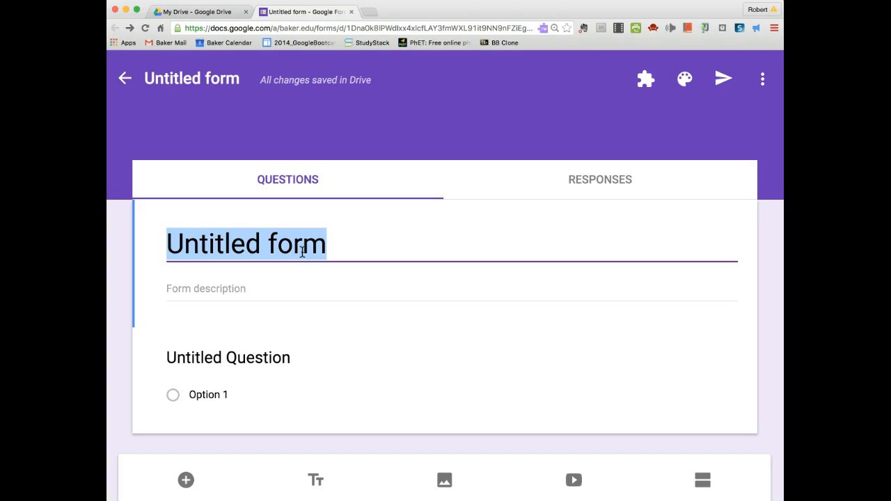
type("Test Goo")
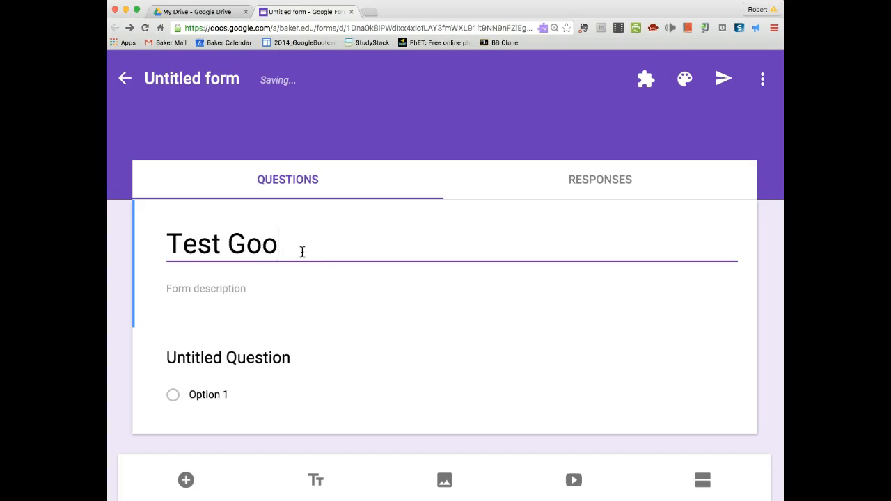
type("gle Form")
left_click(400, 311)
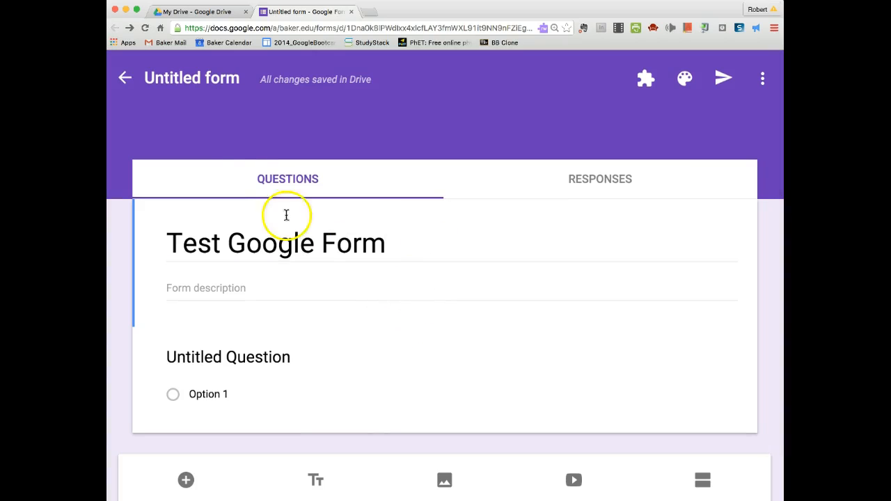
left_click(178, 80)
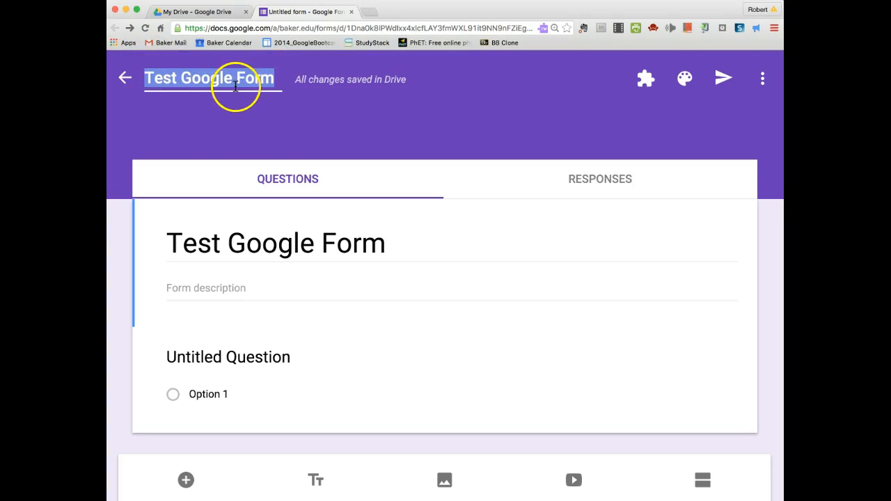
Enter "This is a test Google Form description." as the form description
left_click(213, 290)
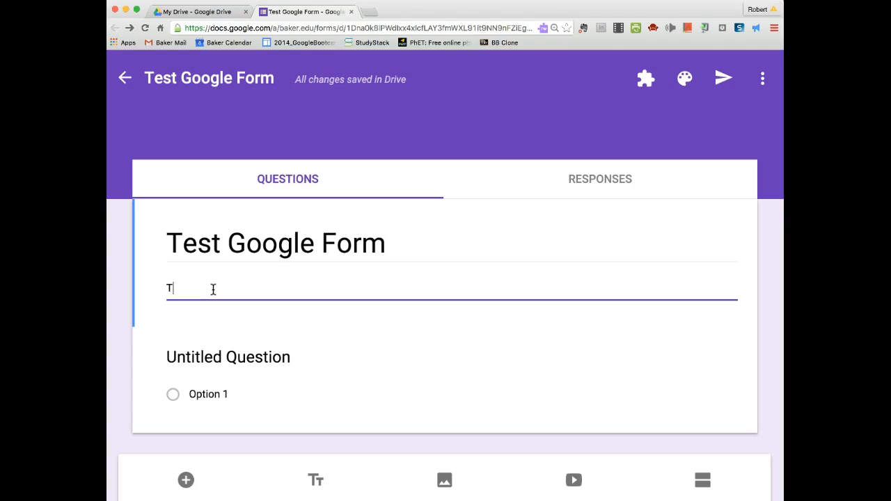
type("This is a test Google Form")
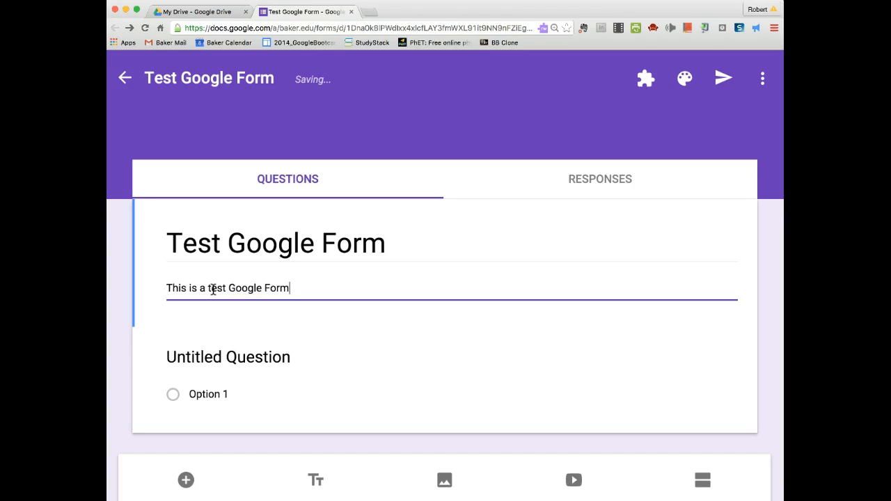
type("description.")
left_click(388, 332)
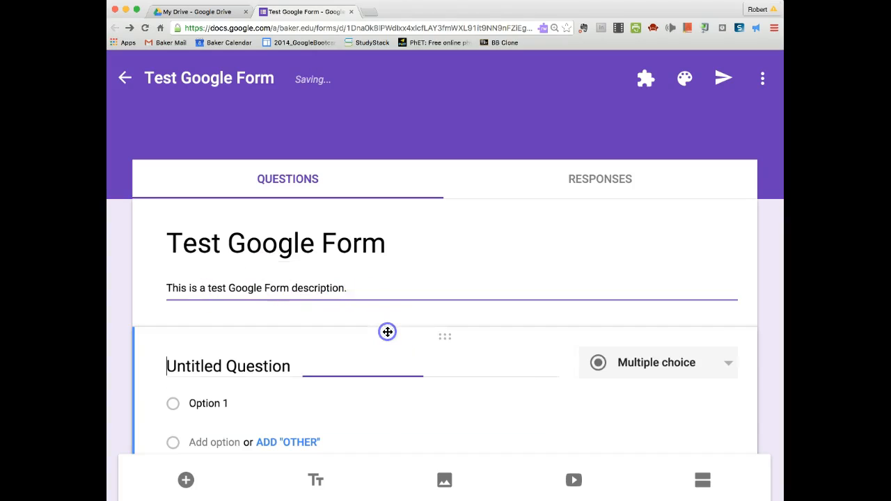
triple_click(353, 291)
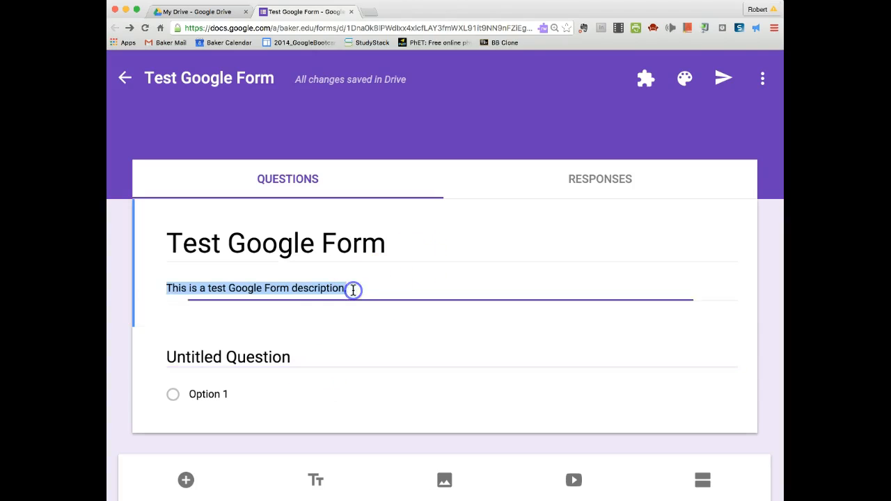
Change the untitled question to the Short answer type and title it "Last Name"
scroll(441, 339, "down", 2)
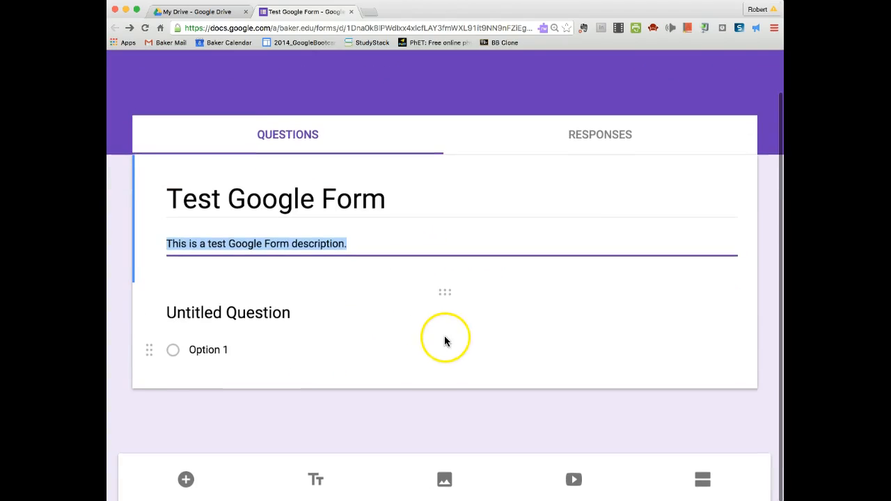
left_click(317, 315)
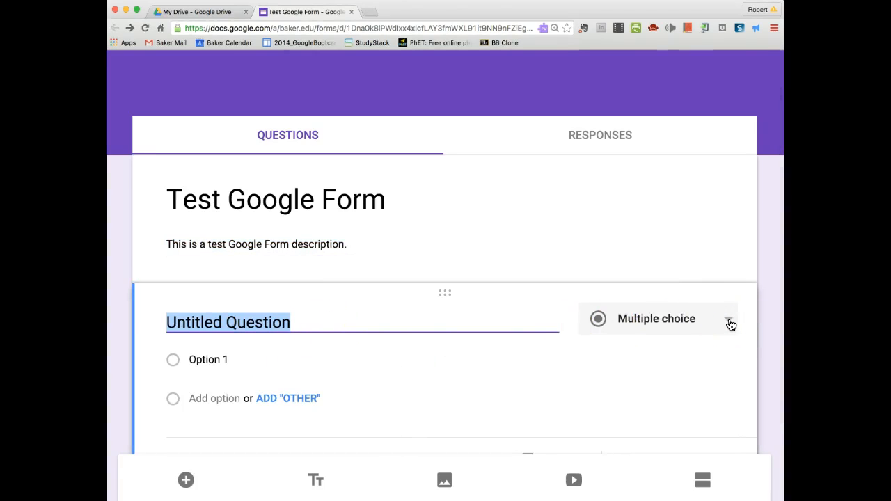
left_click_drag(729, 321, 658, 227)
left_click(272, 319)
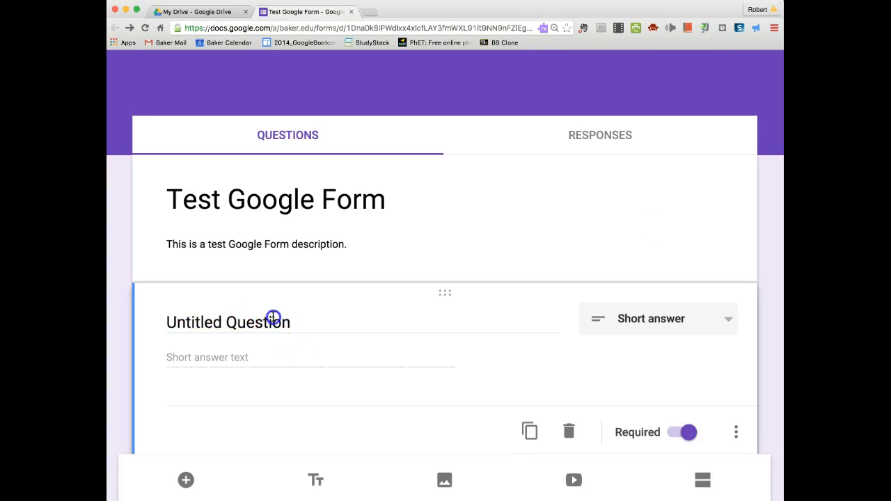
type("Last Name")
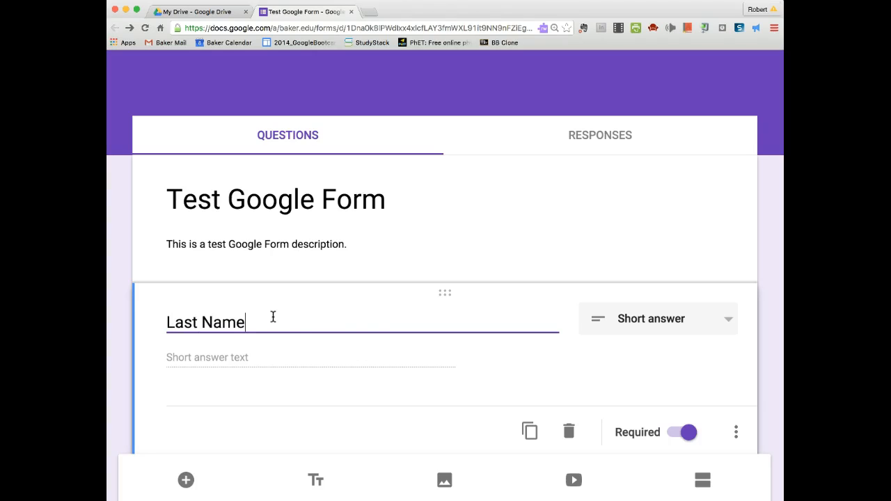
left_click_drag(266, 349, 245, 359)
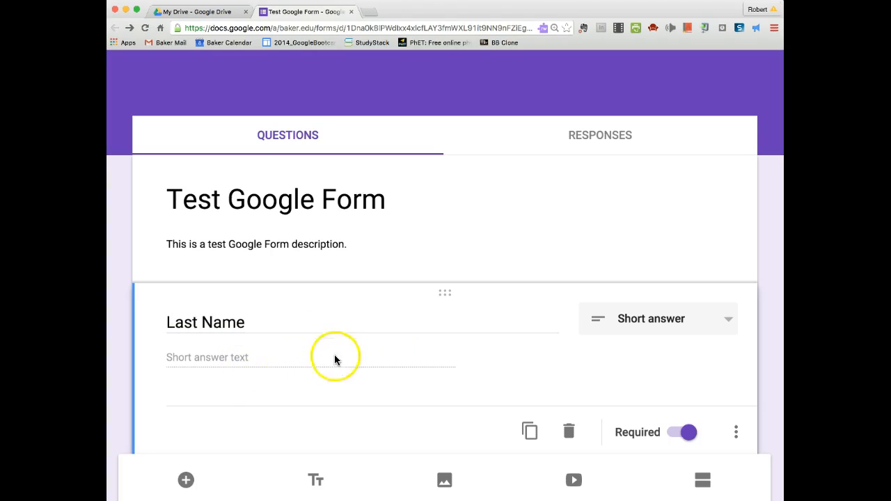
Switch the Required setting of the Last Name question off and back on
left_click(674, 433)
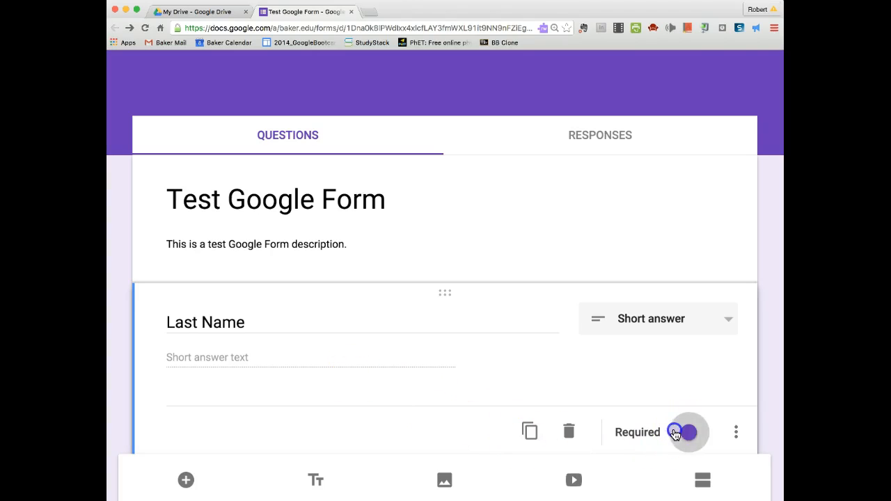
left_click(671, 434)
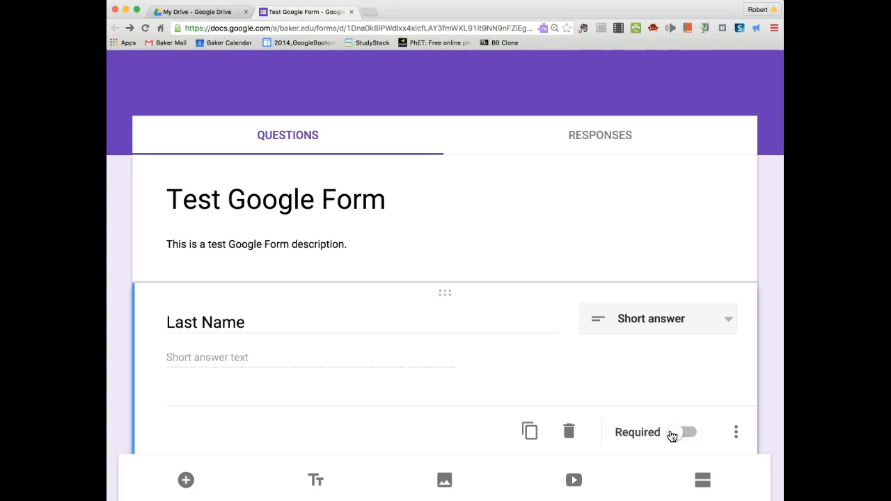
left_click(691, 434)
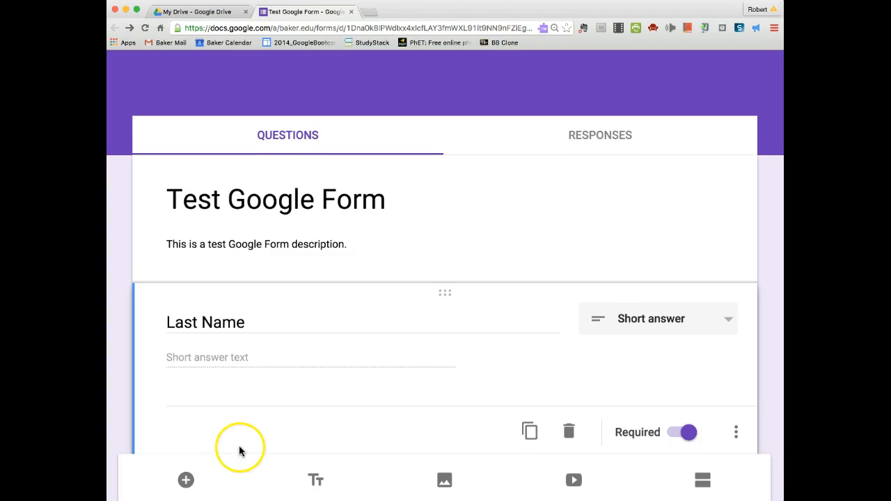
Review the additional options available for the Last Name question, such as hint text and data validation
scroll(241, 450, "down", 1)
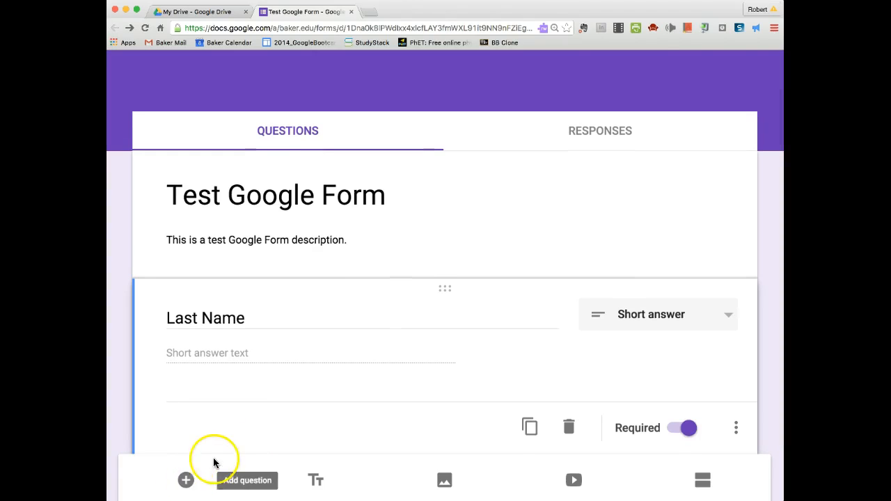
scroll(232, 443, "down", 1)
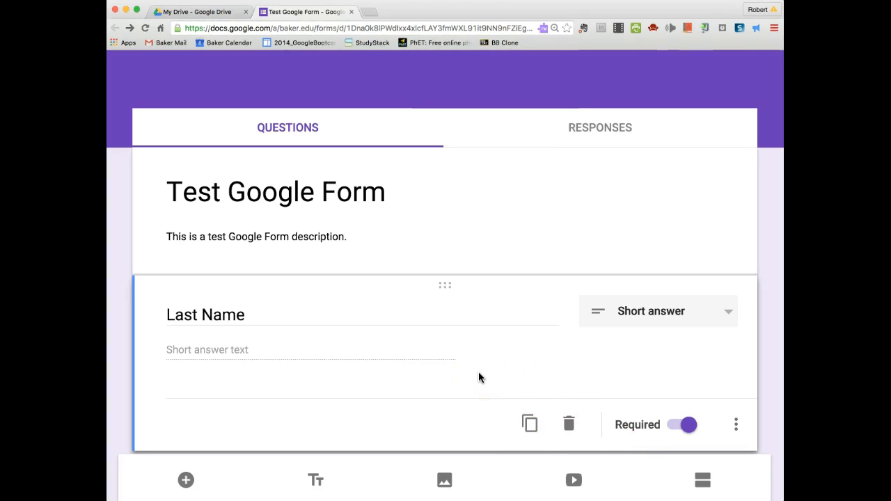
left_click(702, 480)
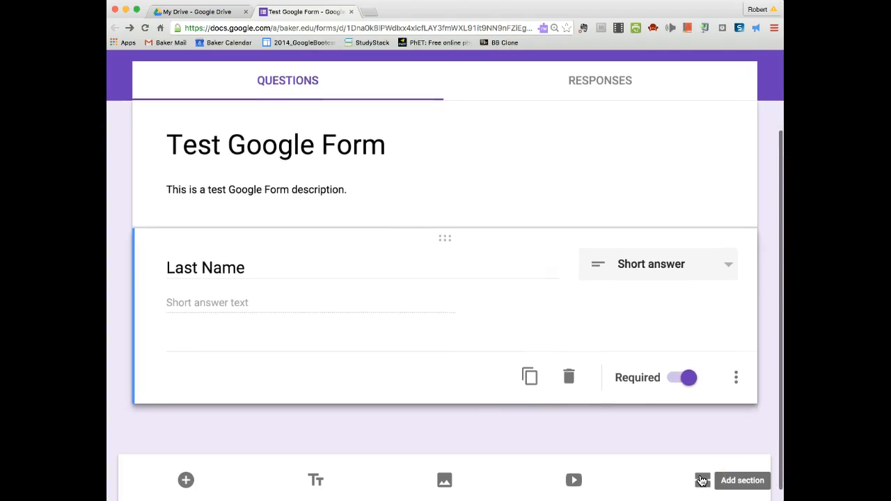
left_click(736, 405)
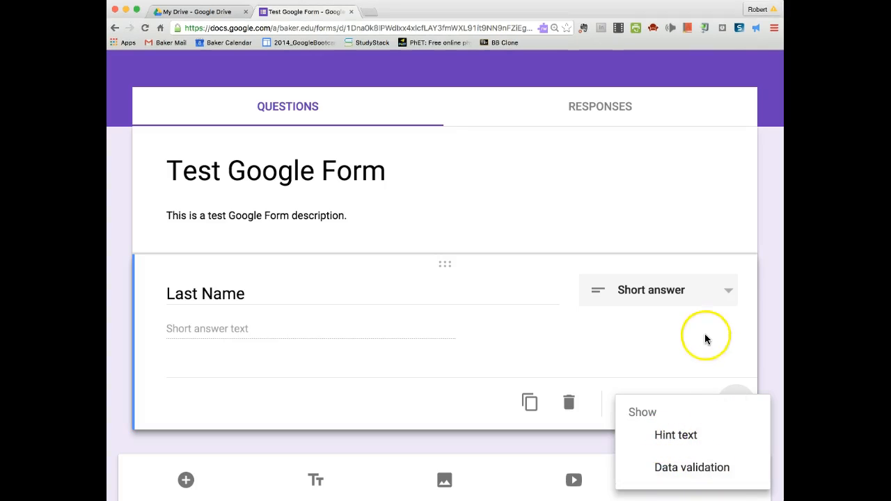
left_click(607, 358)
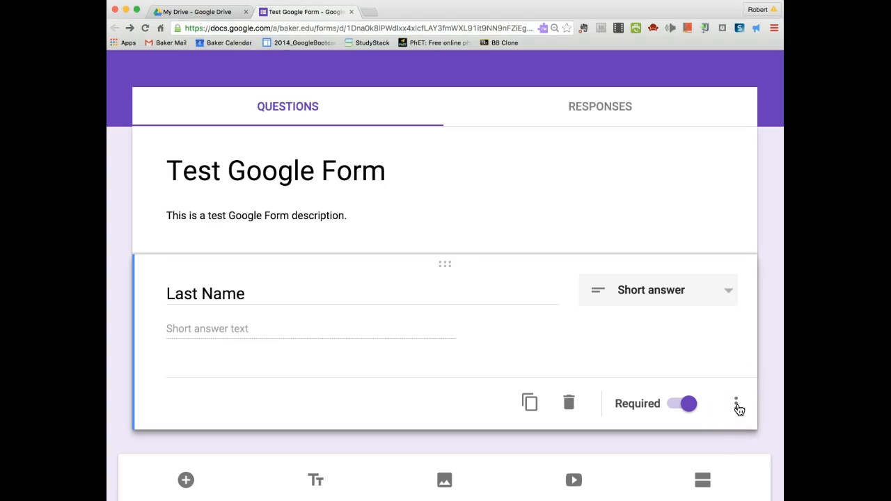
Add a Short answer question titled "First Name" below Last Name and make it required
left_click(186, 480)
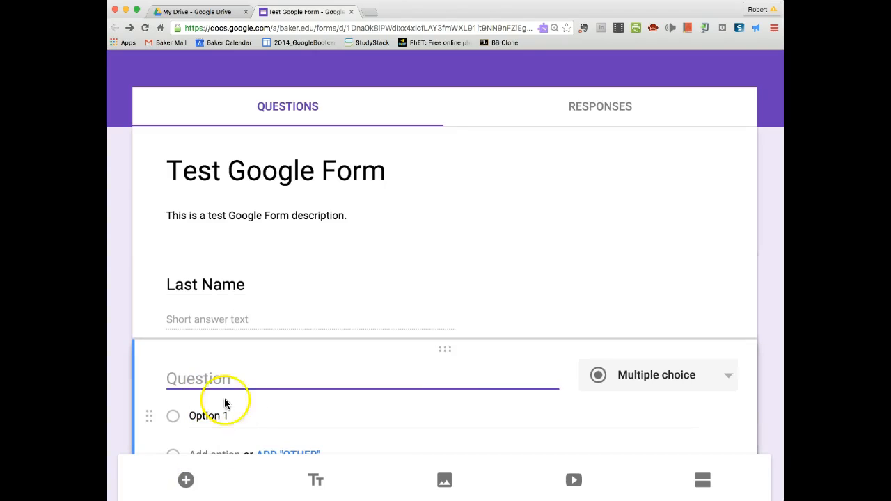
left_click(730, 375)
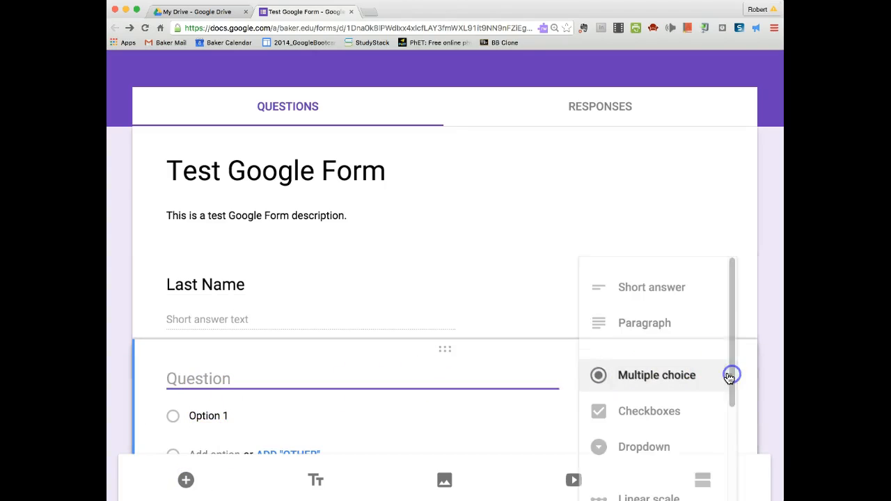
left_click(652, 292)
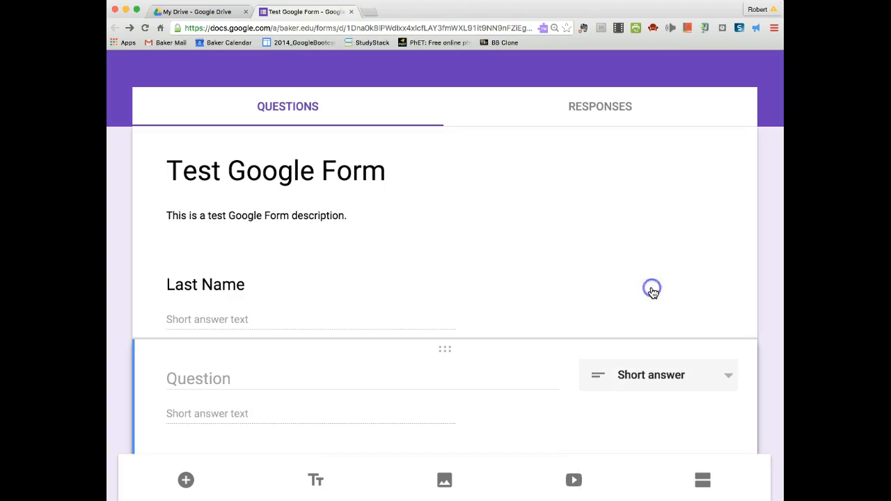
left_click(202, 379)
type("First Nam")
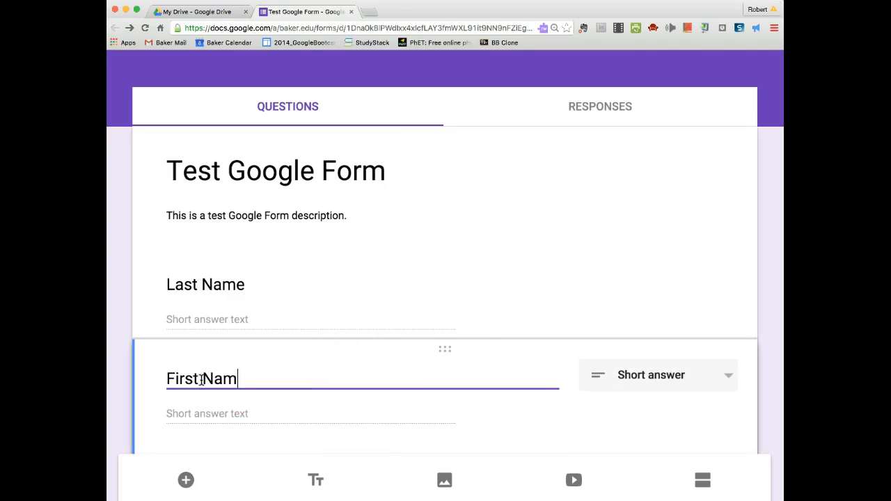
type("e")
scroll(724, 417, "down", 3)
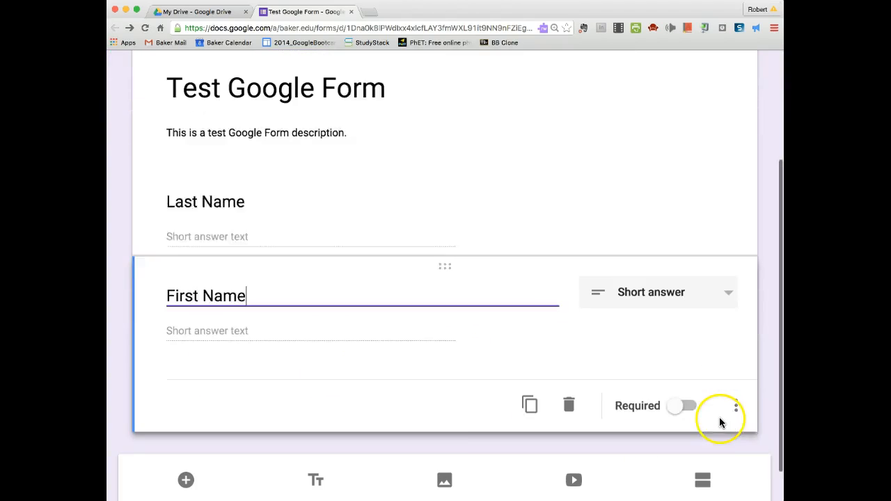
left_click(688, 391)
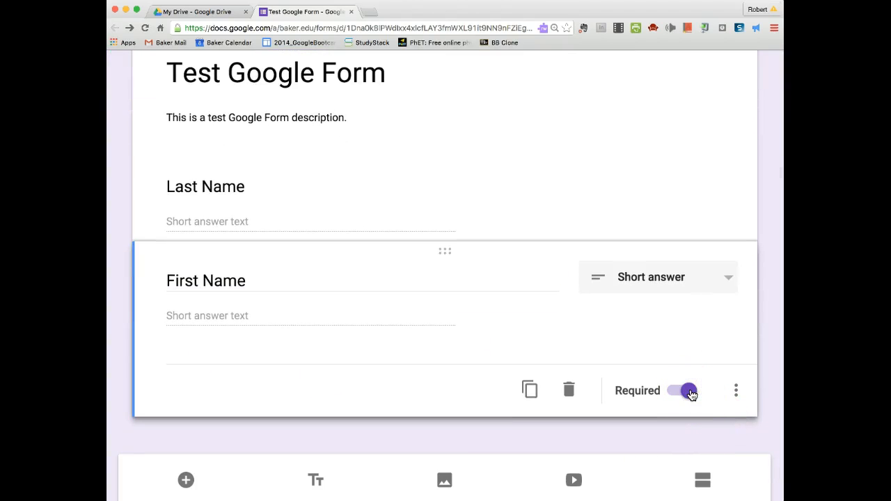
Add a multiple-choice question "What is your favorite time to take a vacation?" with "Winter" as its first option
left_click(186, 481)
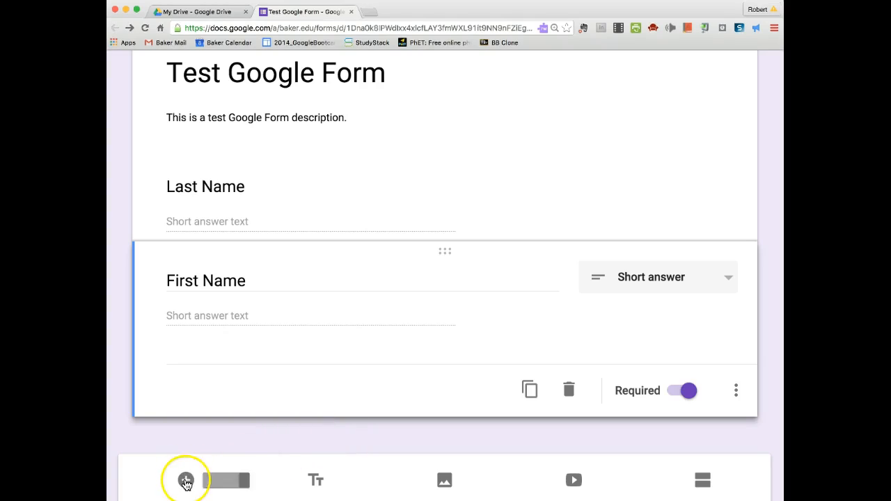
left_click(228, 438)
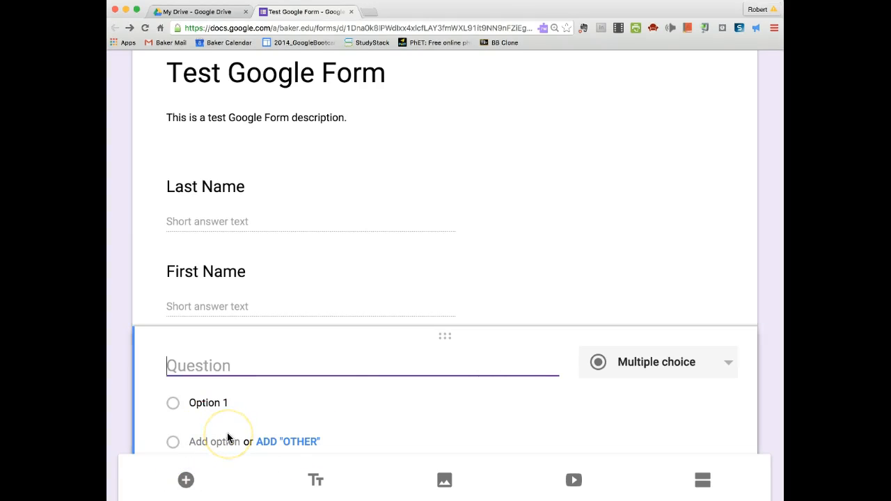
type("What is your fav")
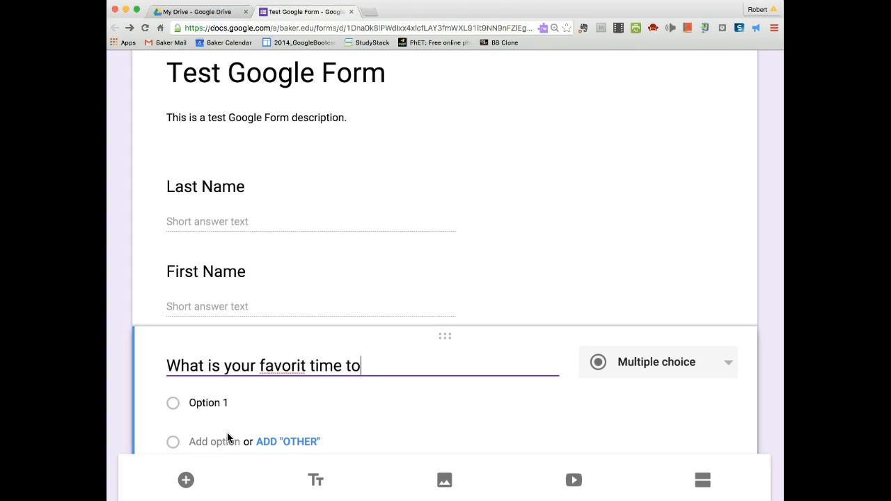
type("orite time to take a vacation?")
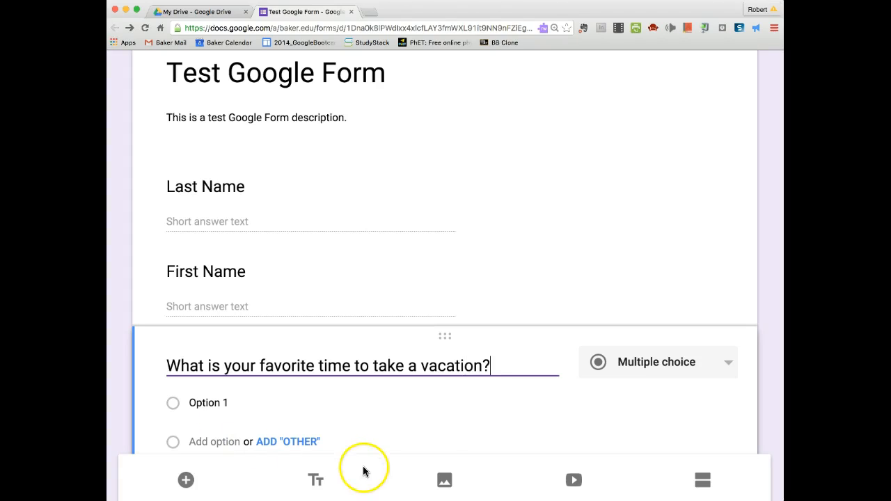
left_click(228, 404)
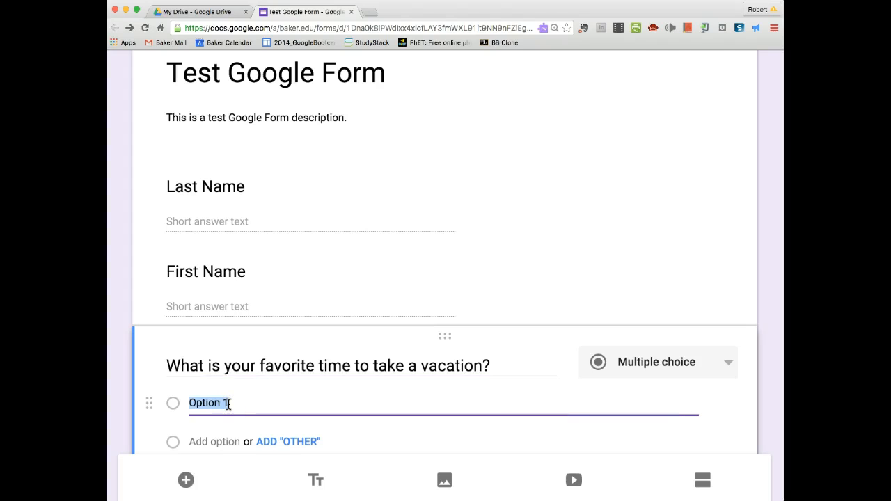
type("Winter")
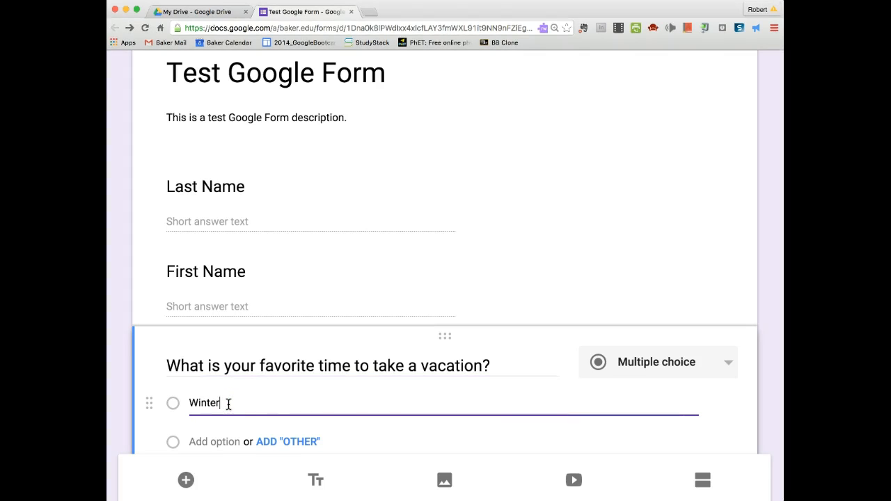
Add an "Other" choice to the vacation question's answers
scroll(377, 422, "down", 2)
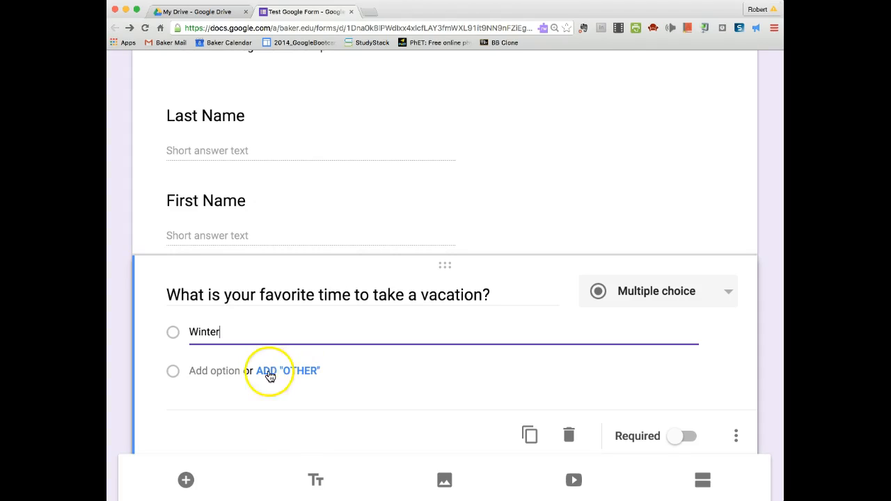
scroll(252, 403, "down", 2)
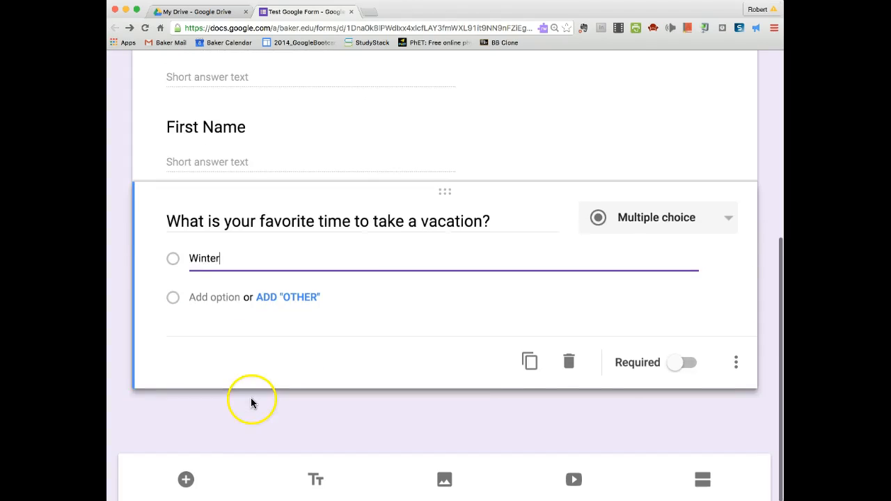
left_click(207, 323)
scroll(263, 358, "up", 4)
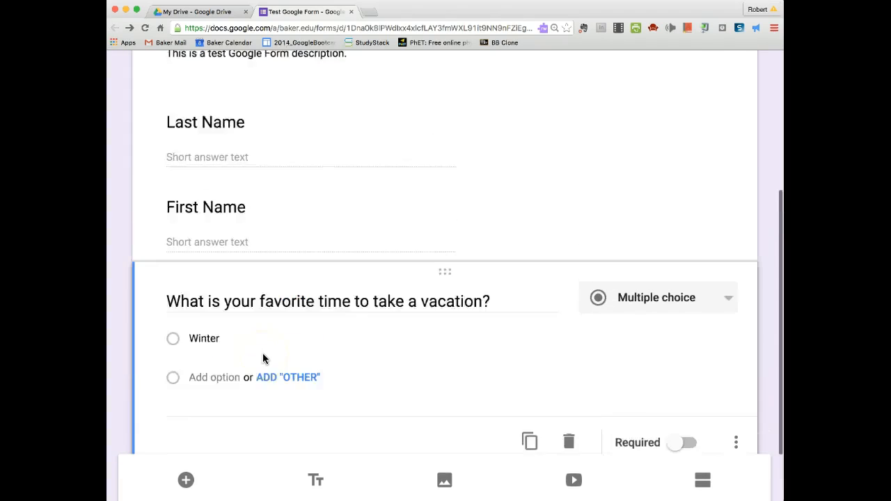
scroll(251, 355, "down", 2)
left_click(226, 321)
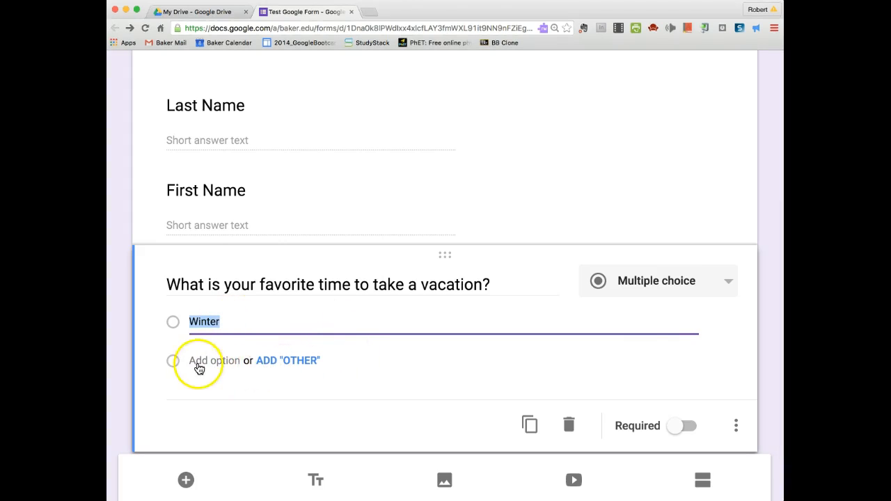
left_click(265, 365)
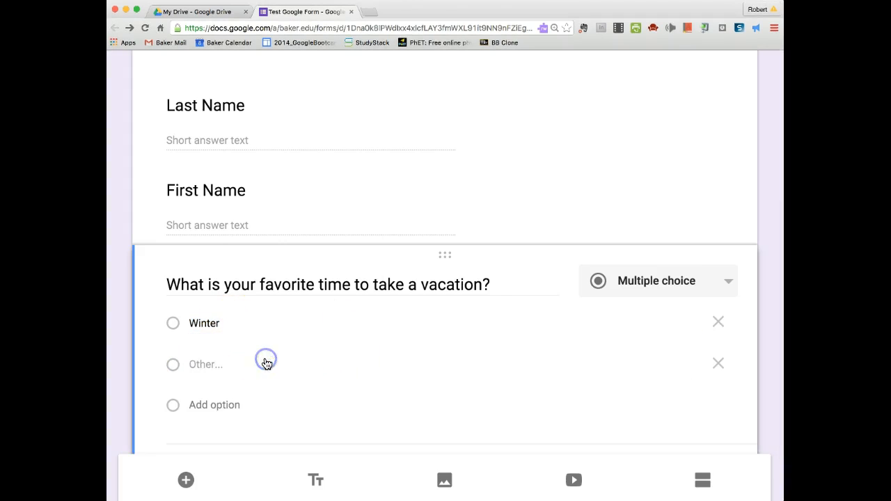
Add the answer options "Spring", "Fall" and "Summer" to the favorite vacation time question
left_click(218, 404)
type("Spring")
left_click(225, 447)
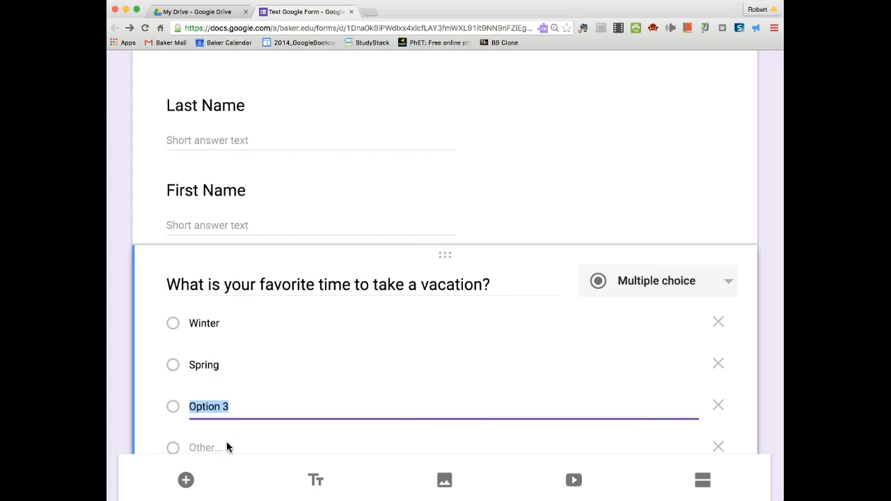
type("Fall")
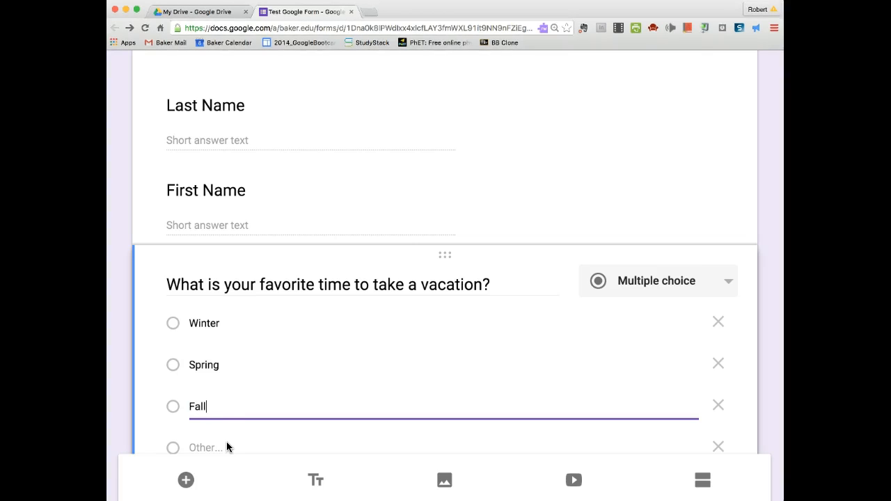
scroll(277, 402, "down", 3)
left_click(220, 403)
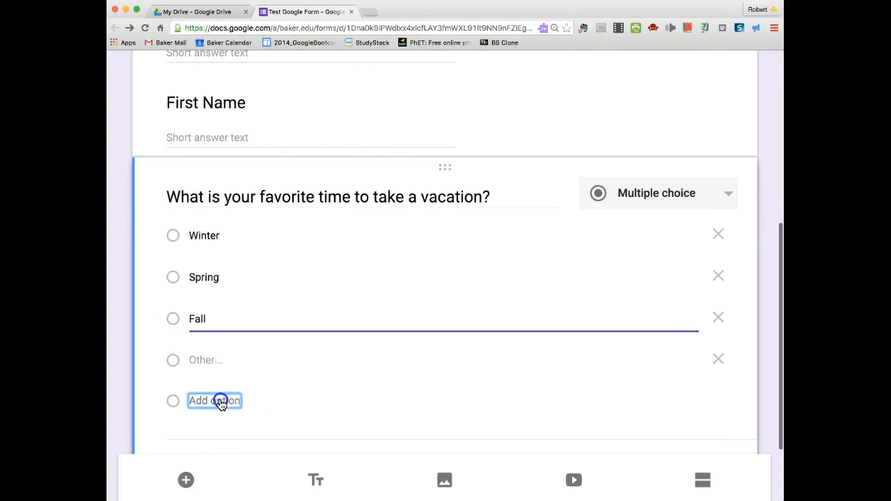
type("Summer")
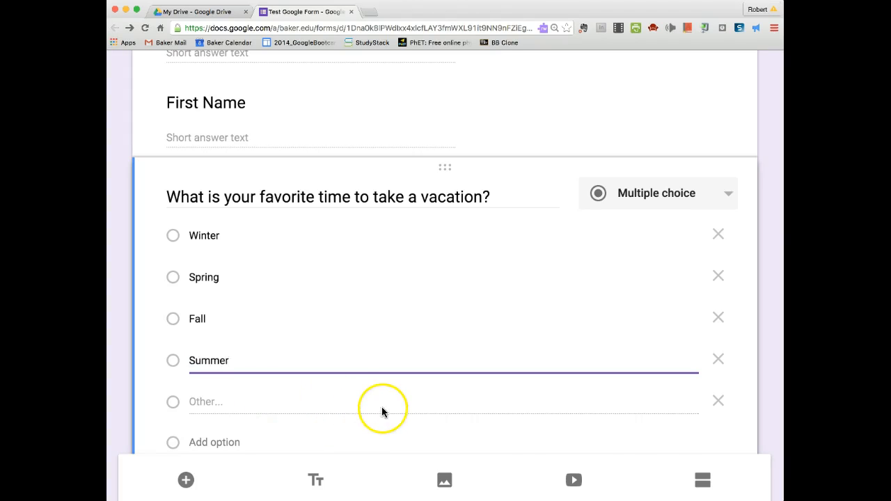
scroll(382, 411, "down", 2)
left_click(363, 383)
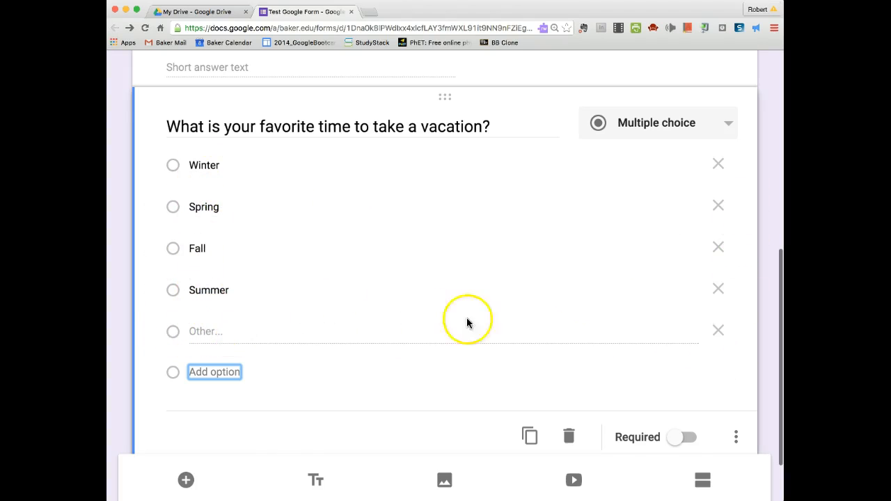
Remove the "Other" choice from the vacation question, trying once how to add it back
left_click(721, 333)
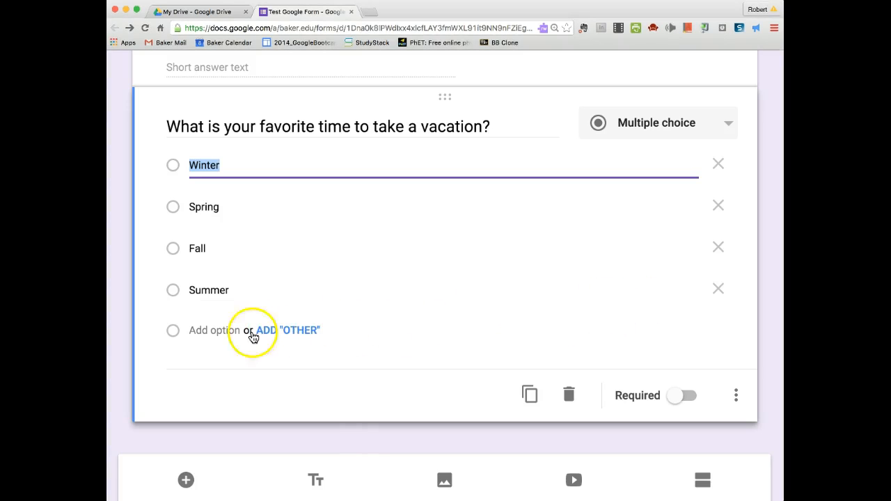
left_click(167, 331)
left_click(261, 333)
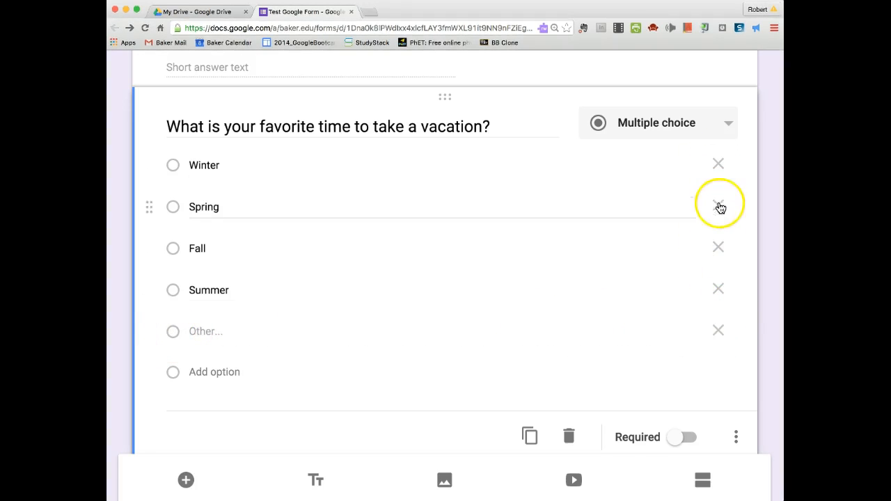
left_click(720, 335)
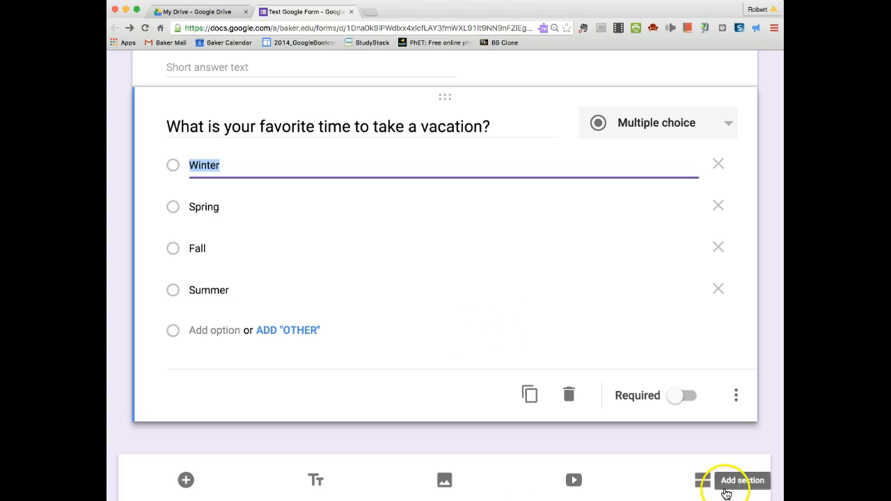
Add a Checkboxes question titled "Favorite Ice Cream flavors?" below the vacation question
left_click(186, 480)
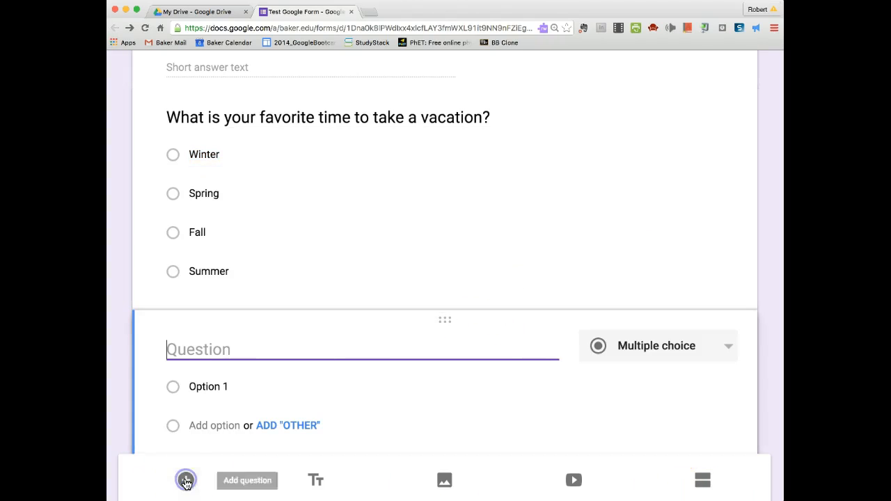
left_click(729, 351)
left_click(641, 382)
left_click(180, 347)
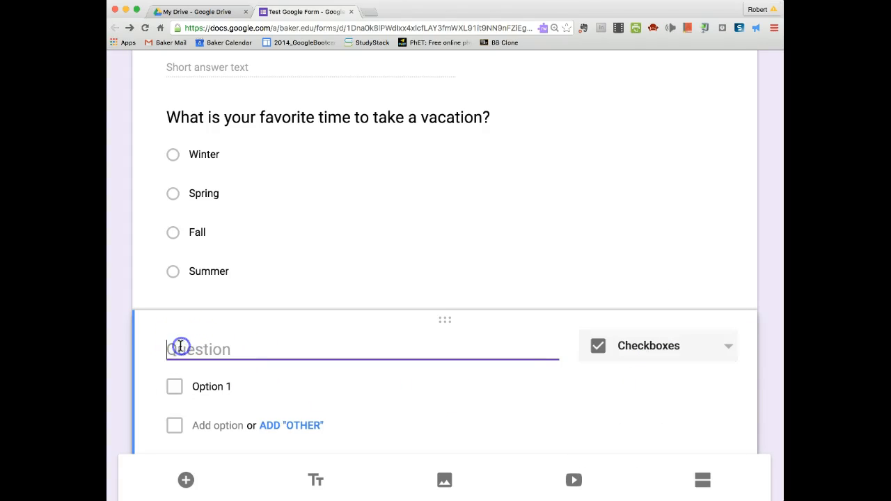
type("Favorite Ice Cream flavors")
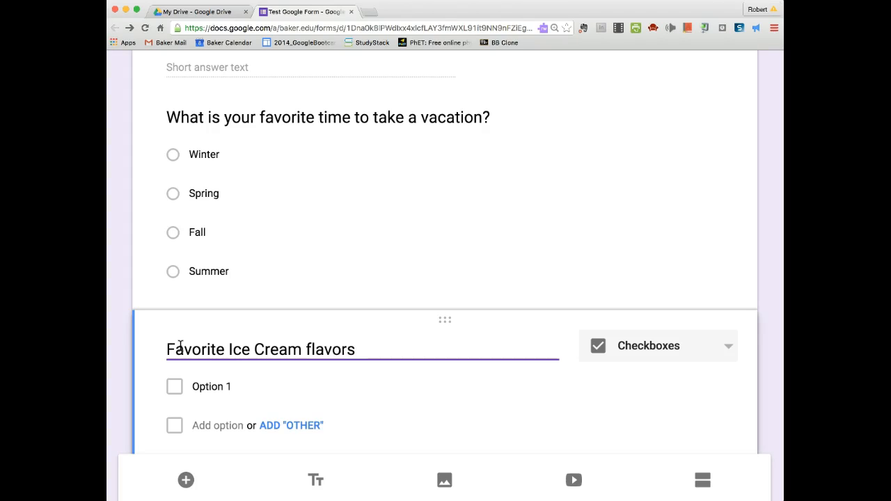
Name the ice cream question's first option "Vanilla" and add an "Other" choice
left_click(209, 386)
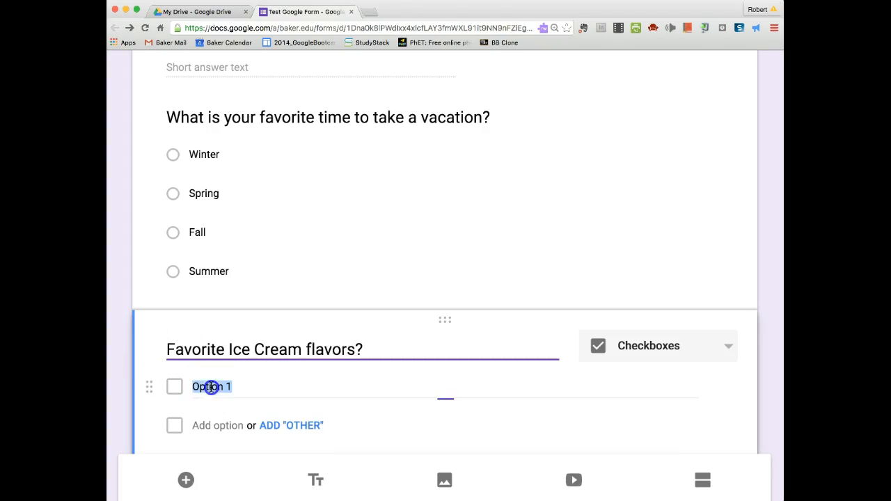
type("Vanilla")
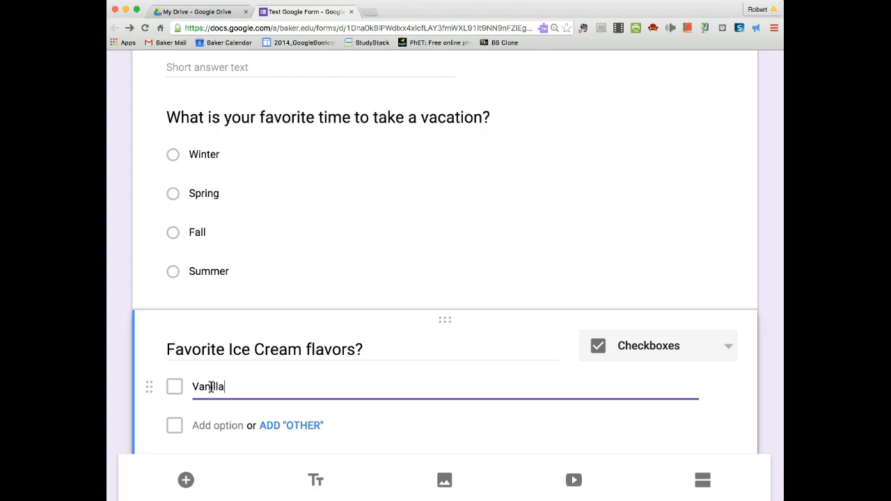
scroll(226, 397, "down", 2)
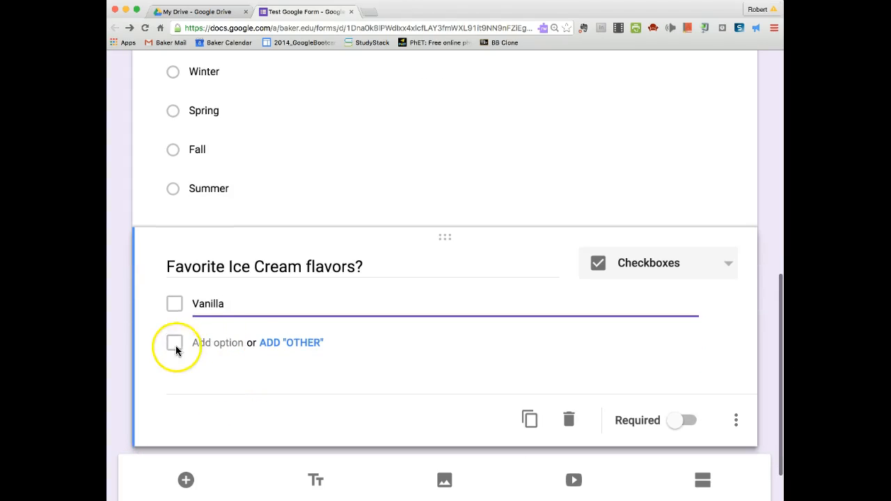
left_click(243, 304)
left_click(297, 333)
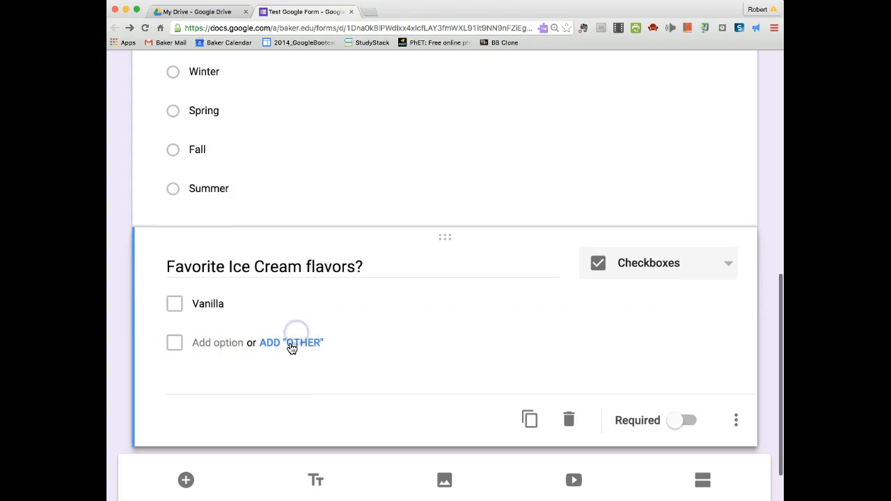
Add the options "Chocolate", "Strawberry", "Butter Pecan" and "Chunky Monkey" to the ice cream question
left_click(222, 388)
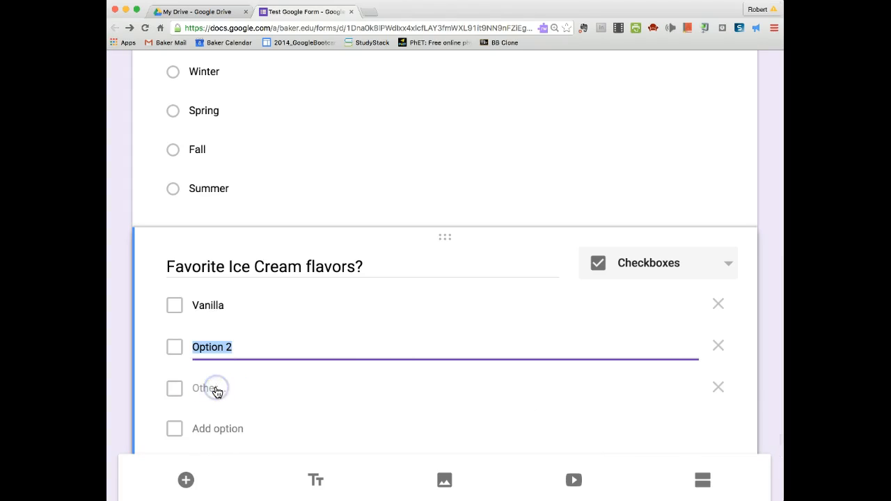
type("Chocolate")
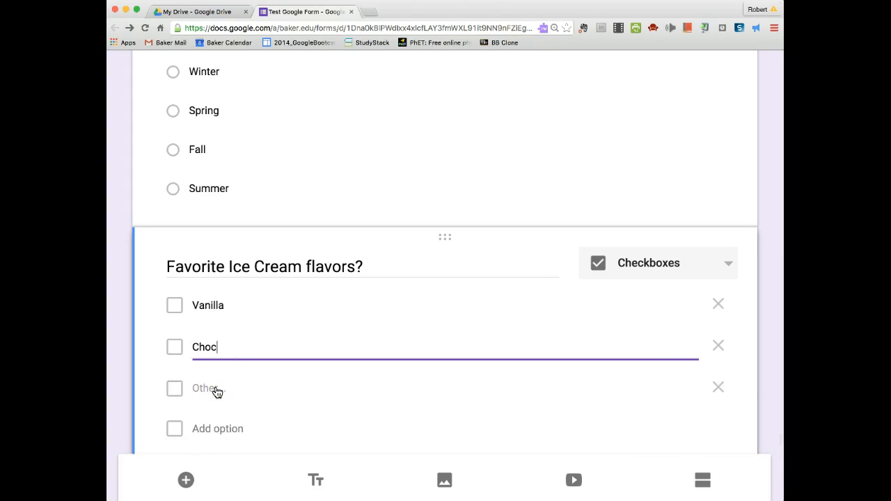
left_click(199, 431)
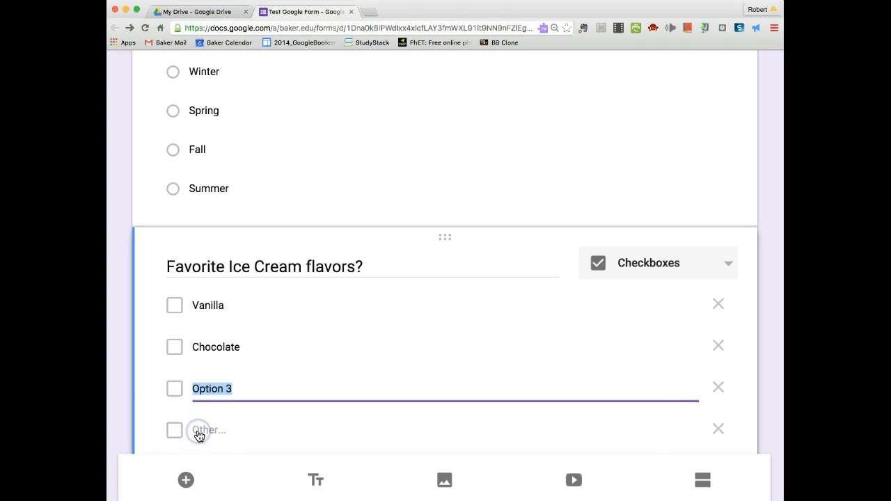
type("Strawberry")
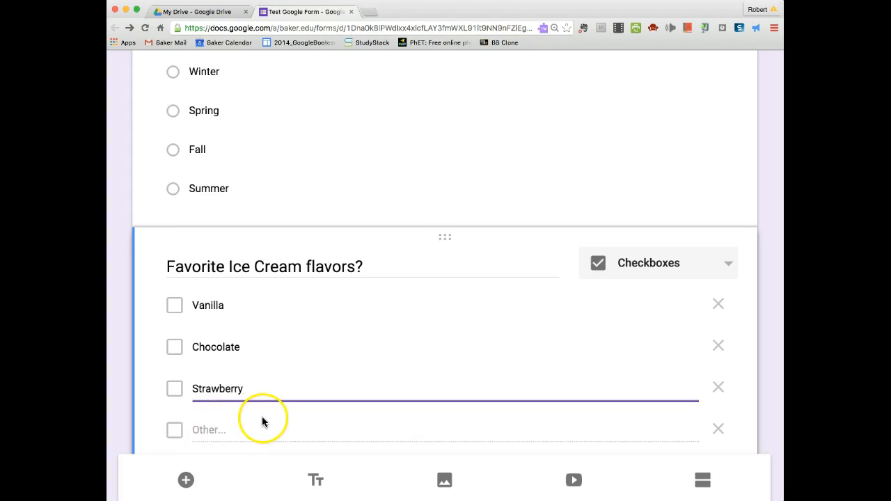
scroll(255, 414, "down", 3)
left_click(213, 370)
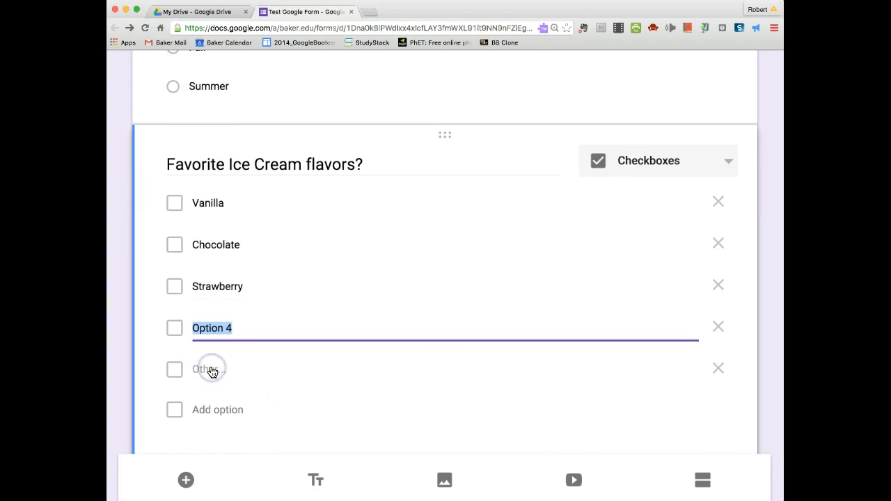
type("Butter P")
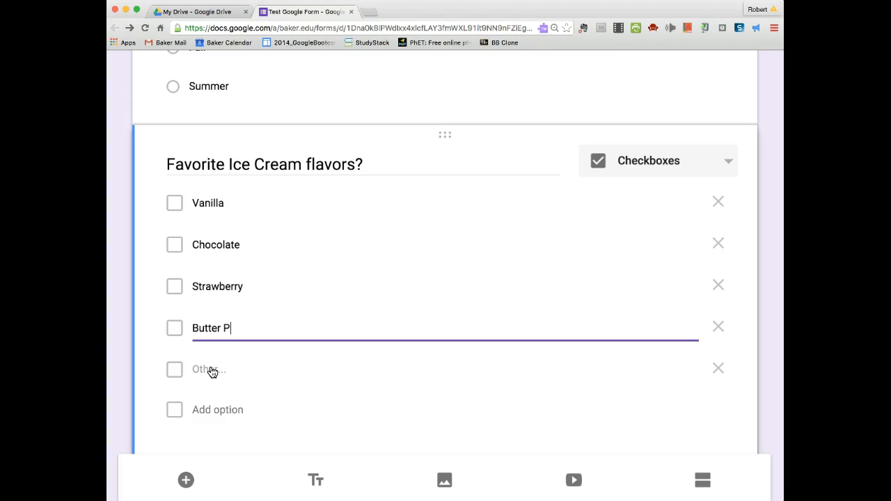
type("ecan")
left_click(220, 412)
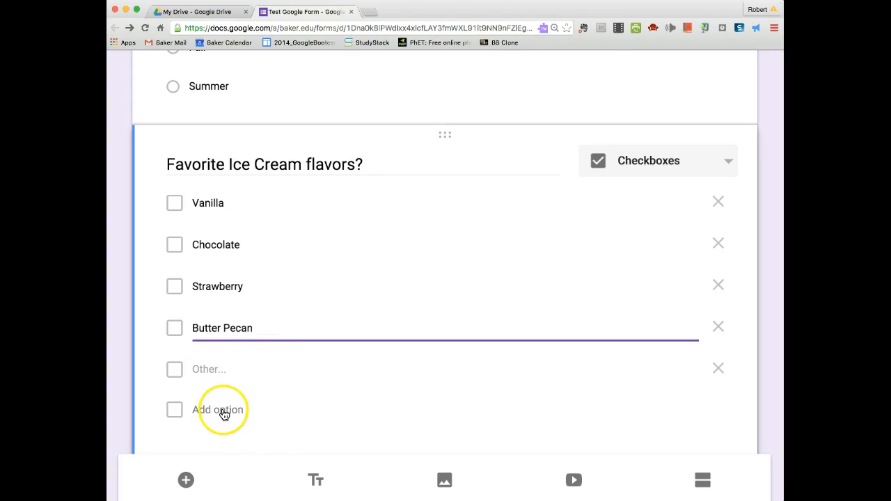
type("Chunky Monkey")
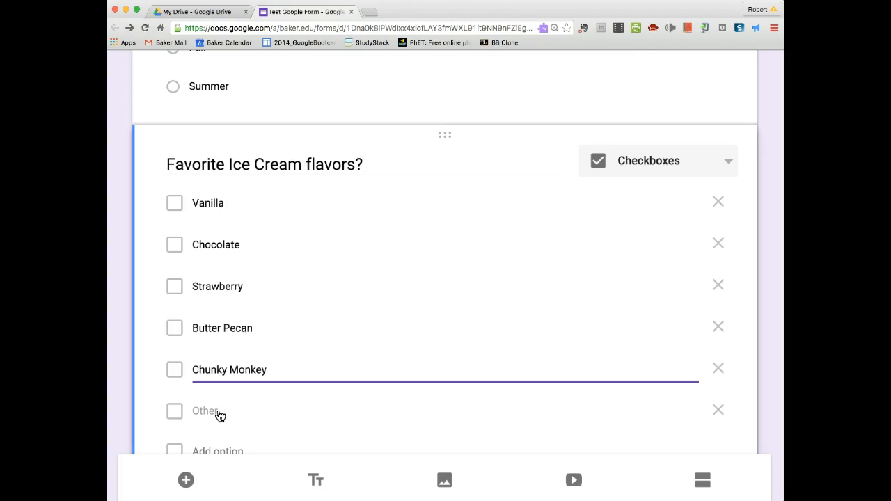
left_click(251, 418)
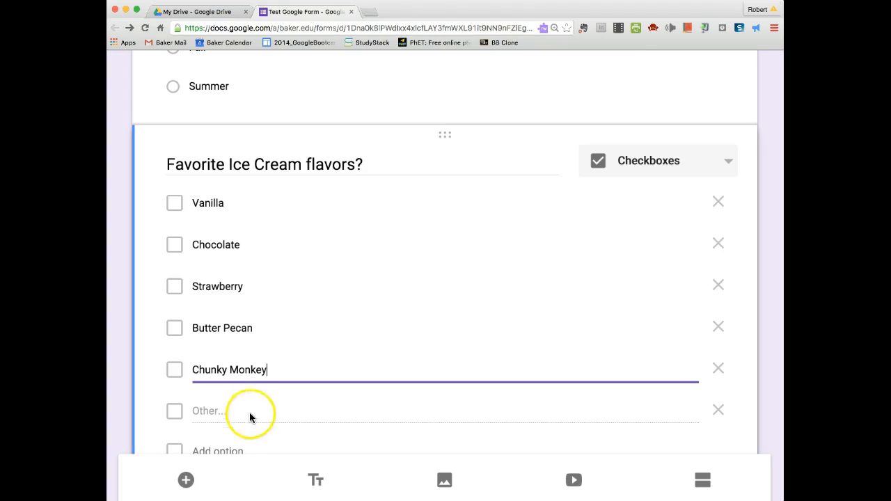
Make the ice cream flavors question required
scroll(280, 414, "down", 2)
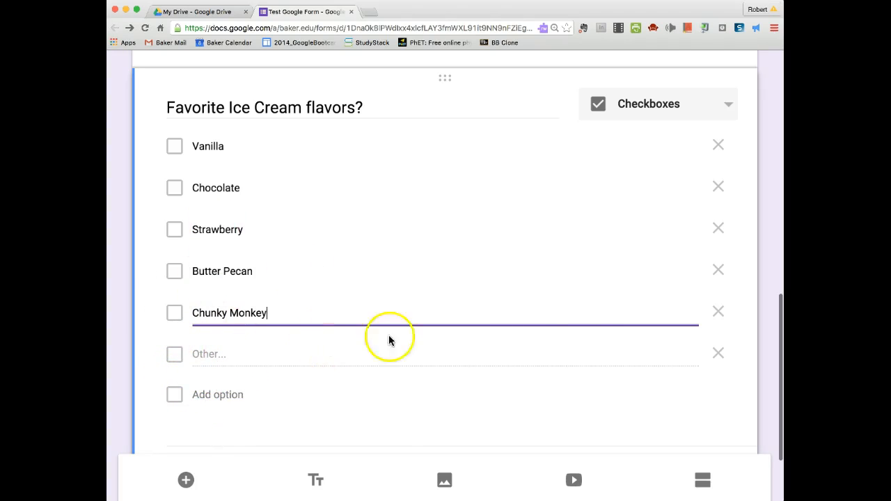
scroll(576, 342, "down", 3)
left_click(694, 363)
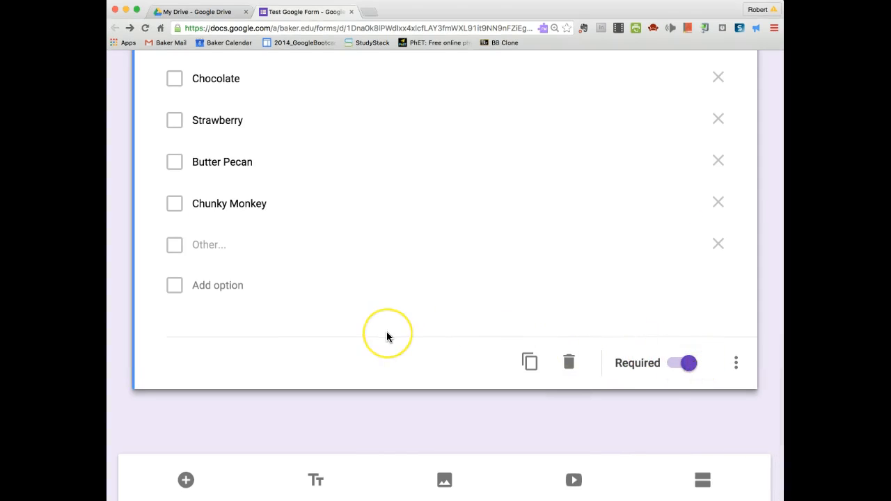
Review the whole form from its title and description through all of its questions
scroll(386, 332, "up", 2)
scroll(387, 332, "down", 2)
scroll(388, 337, "up", 8)
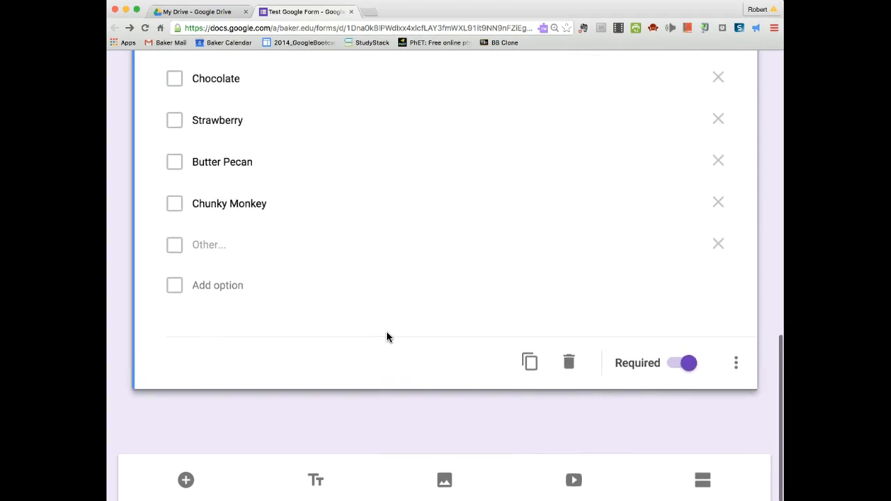
scroll(388, 337, "up", 8)
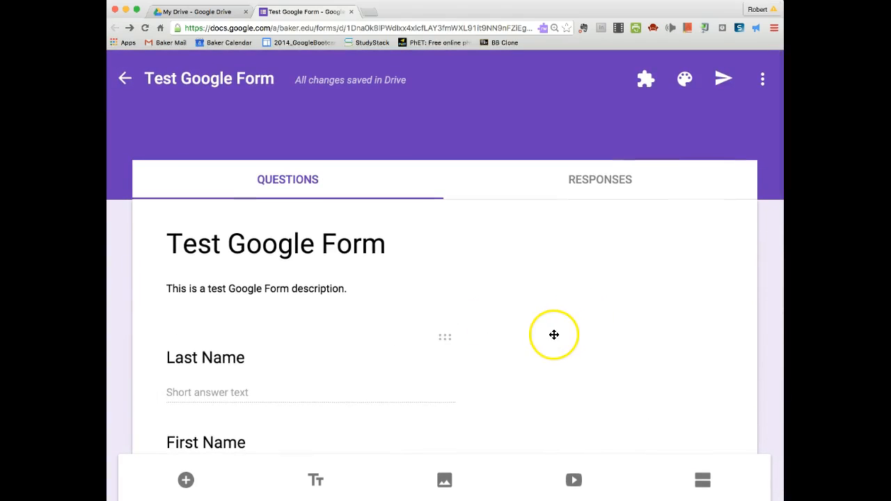
scroll(552, 334, "down", 16)
scroll(553, 335, "down", 3)
scroll(552, 335, "up", 8)
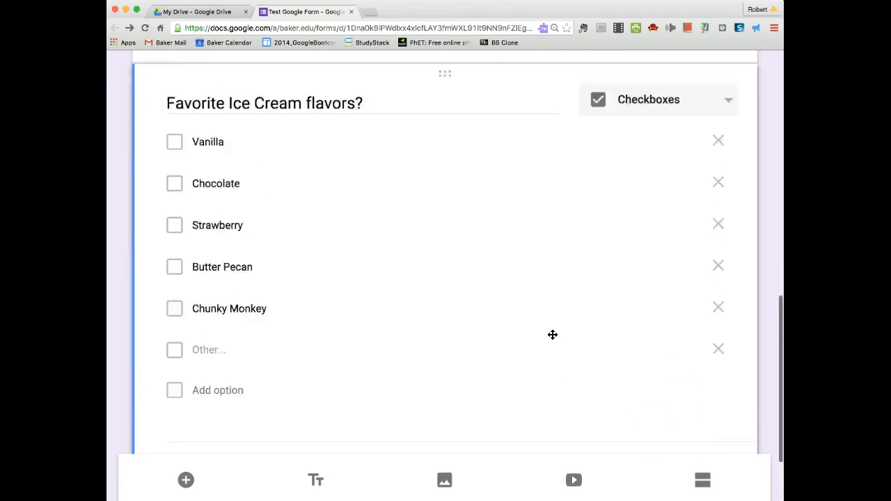
left_click(524, 336)
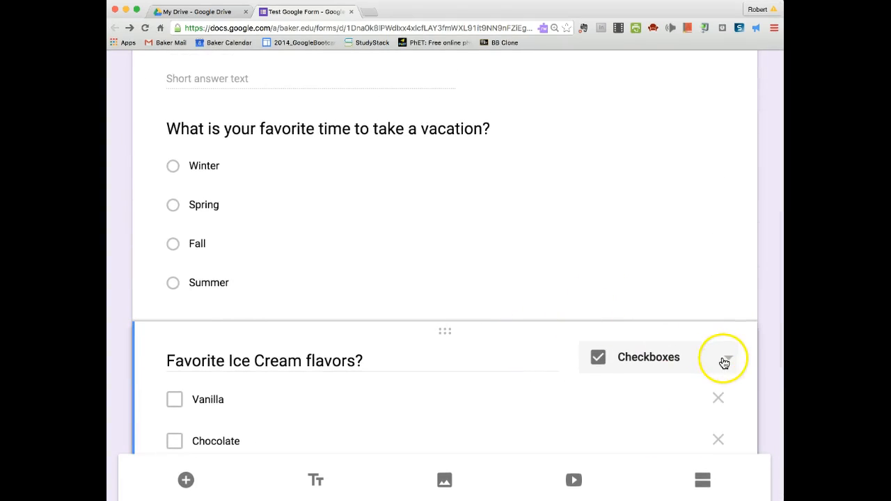
scroll(597, 282, "up", 4)
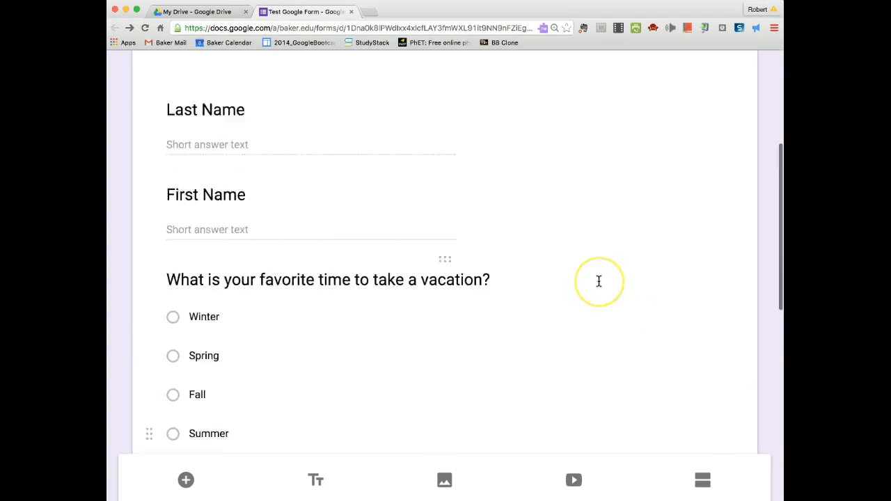
scroll(599, 280, "up", 3)
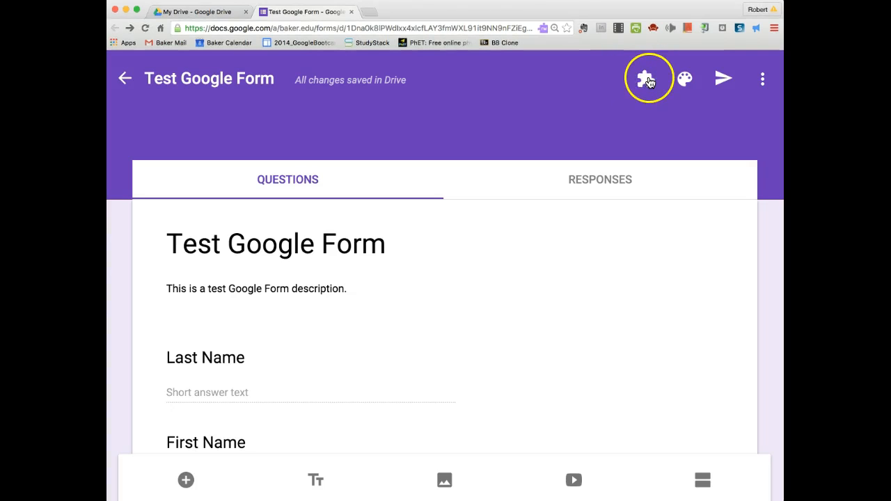
View the add-ons available for the form and try a medium blue theme color
left_click(648, 82)
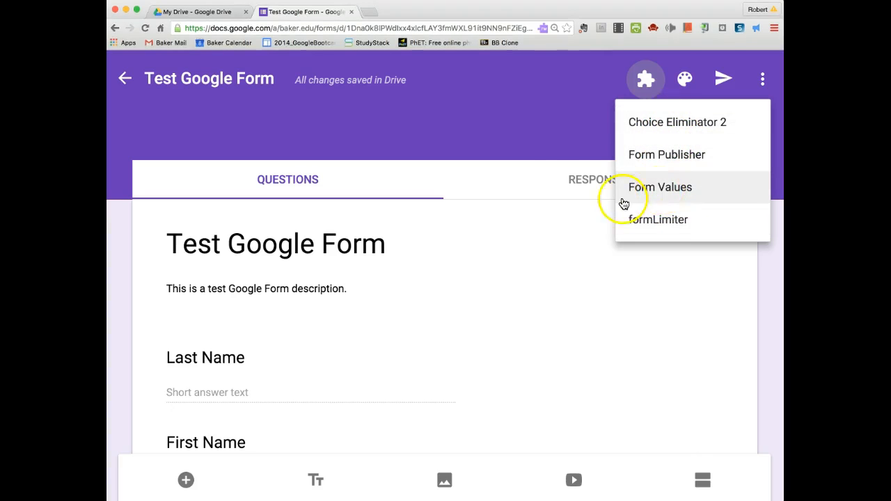
left_click(555, 139)
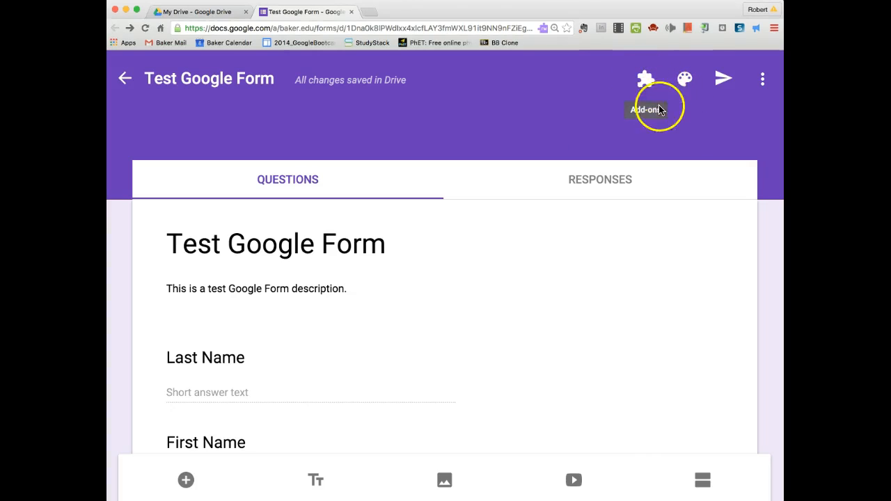
left_click(685, 81)
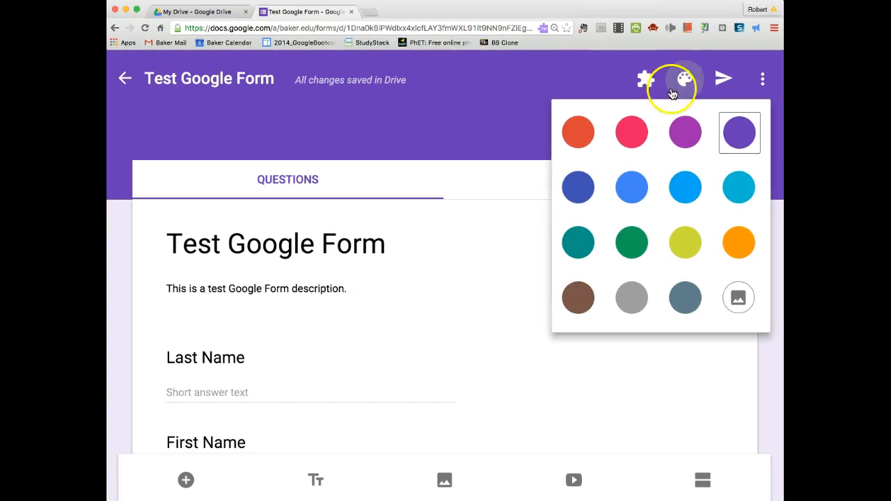
left_click(631, 186)
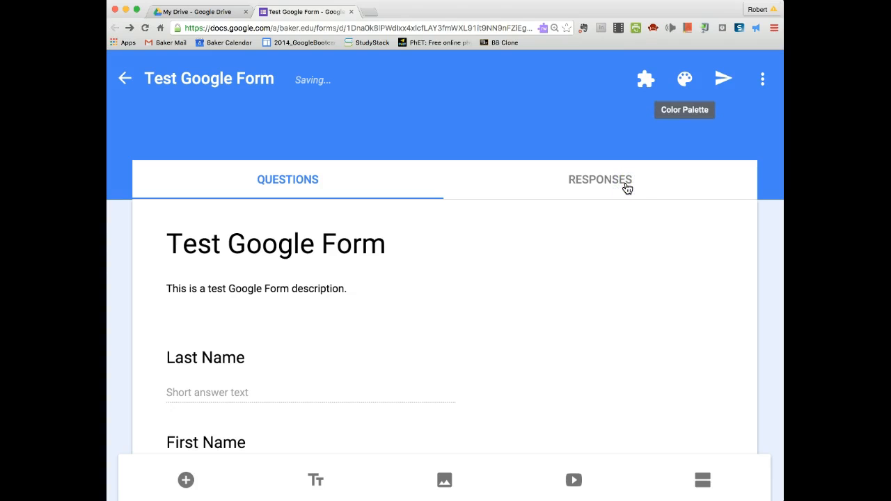
Apply the blueberry pancakes header image from the Food and dining themes to the form
left_click(686, 79)
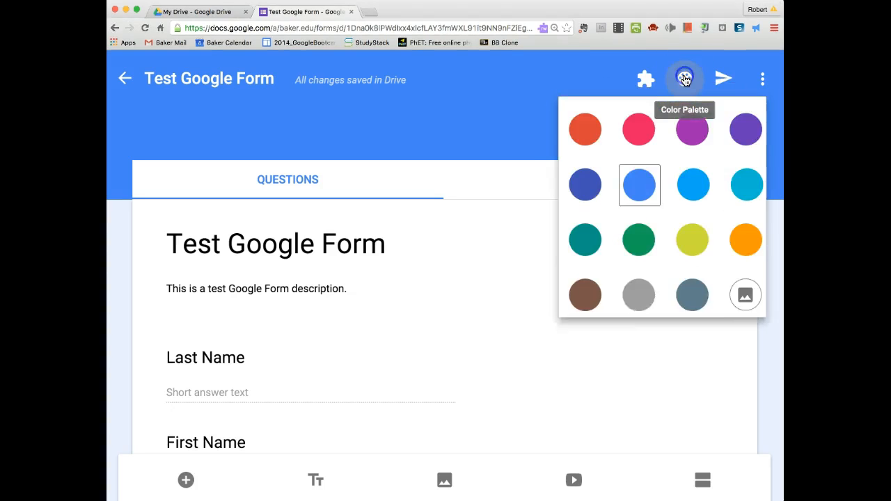
left_click(738, 297)
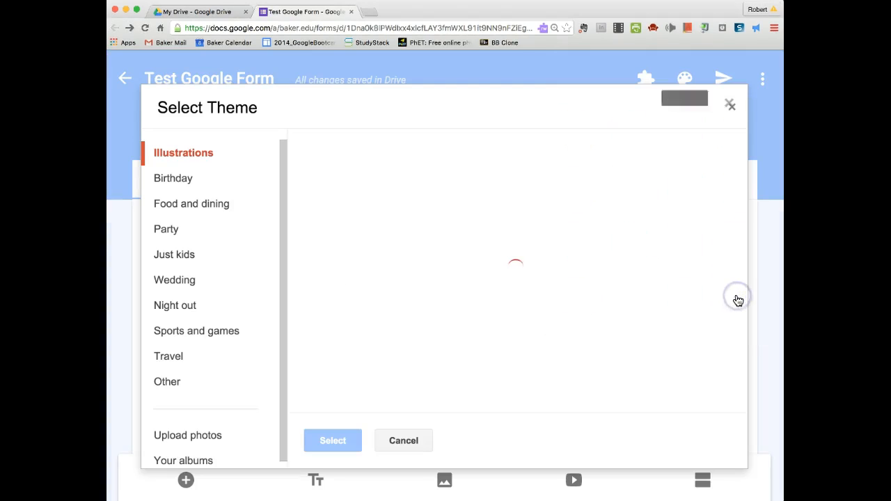
left_click(208, 205)
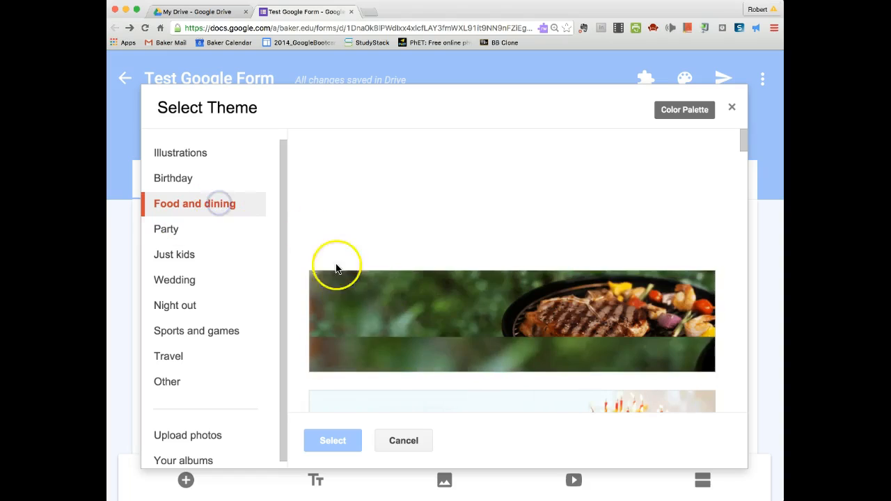
scroll(442, 309, "down", 2)
scroll(447, 312, "down", 6)
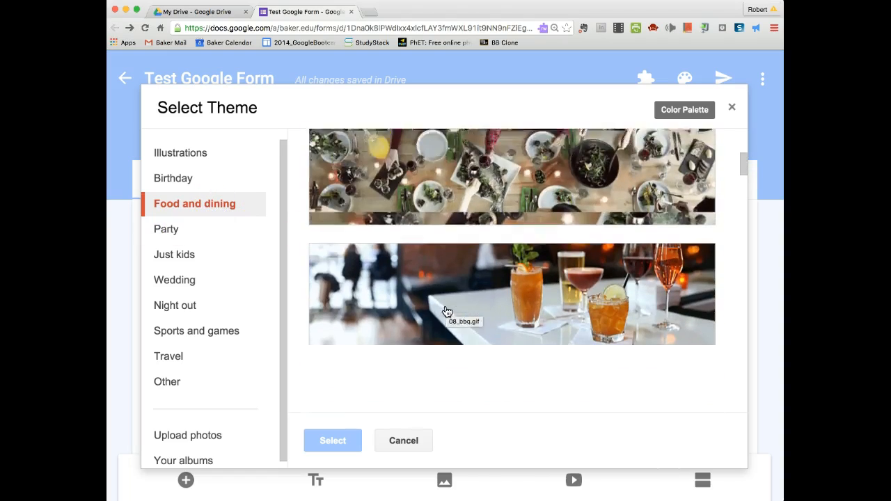
scroll(447, 312, "down", 5)
scroll(447, 312, "up", 3)
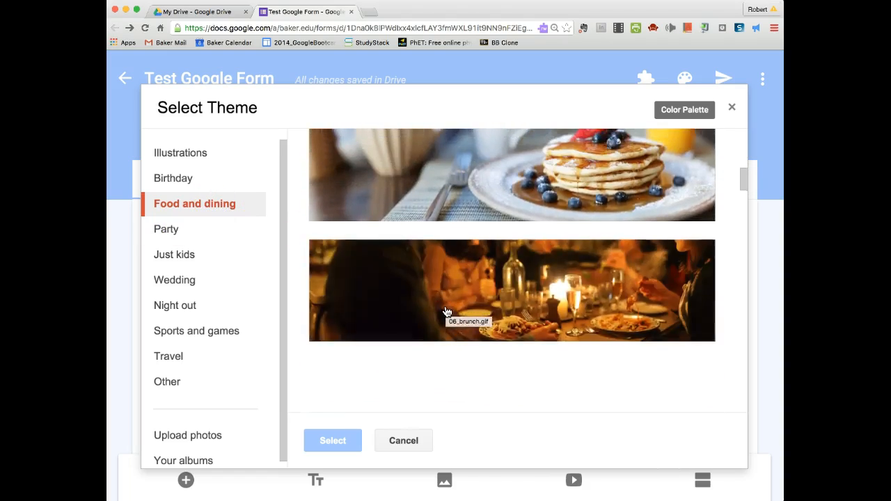
left_click(501, 224)
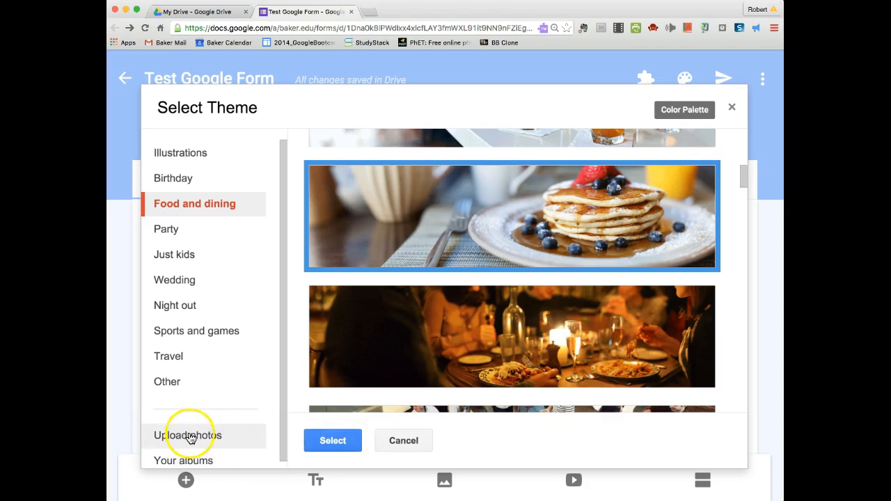
left_click(328, 441)
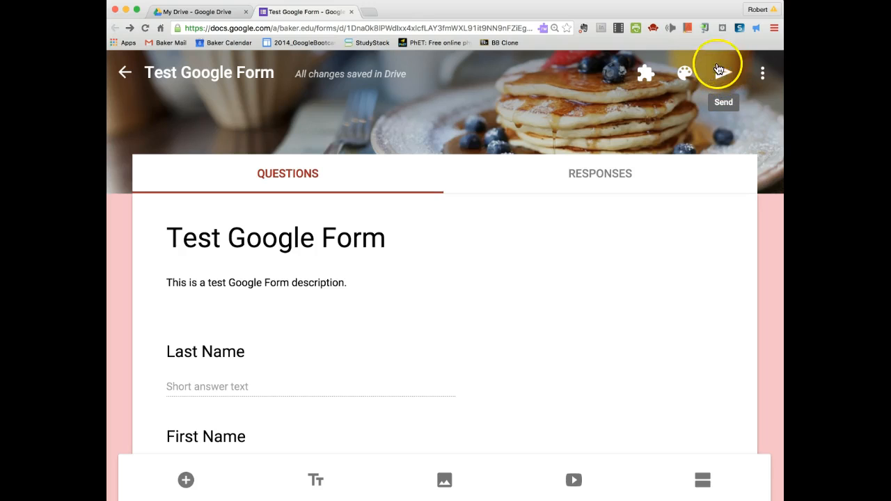
Review the themed form down to the ice cream flavors question, including its options and its copy, delete and required settings
scroll(578, 250, "down", 3)
scroll(577, 249, "down", 5)
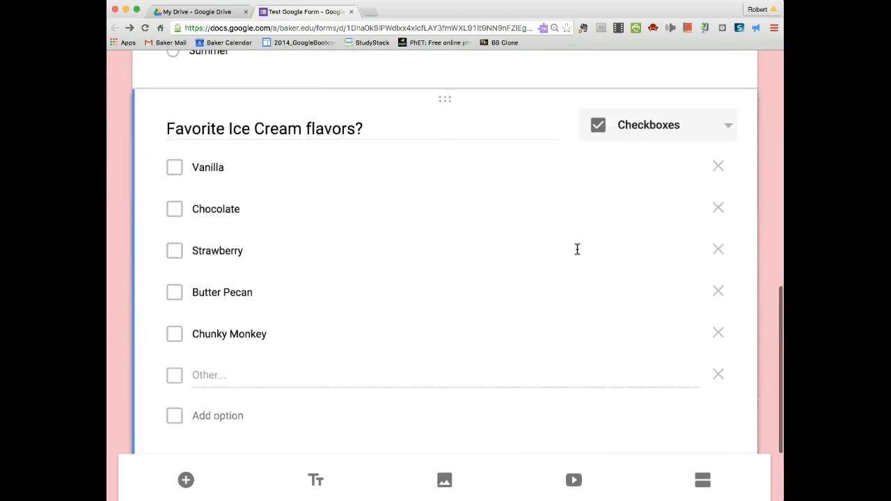
scroll(577, 249, "up", 8)
scroll(577, 249, "down", 9)
scroll(577, 250, "up", 1)
left_click(646, 175)
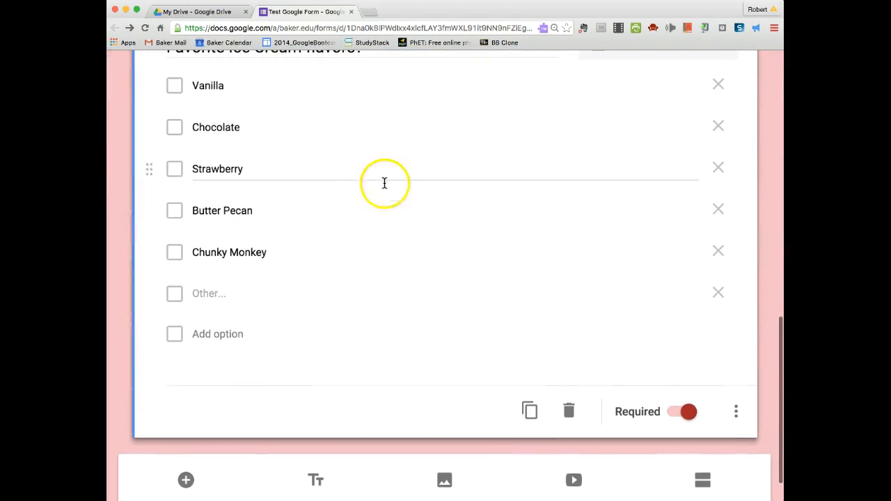
scroll(348, 212, "down", 1)
scroll(253, 95, "up", 1)
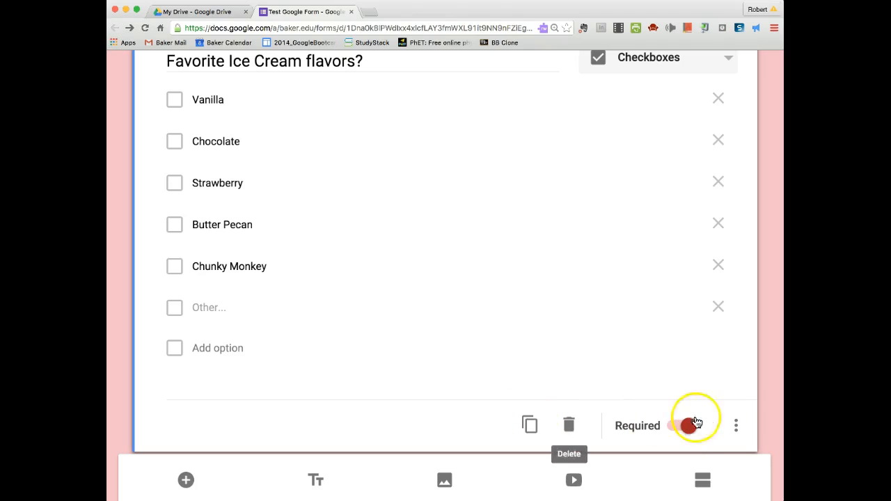
scroll(525, 317, "down", 2)
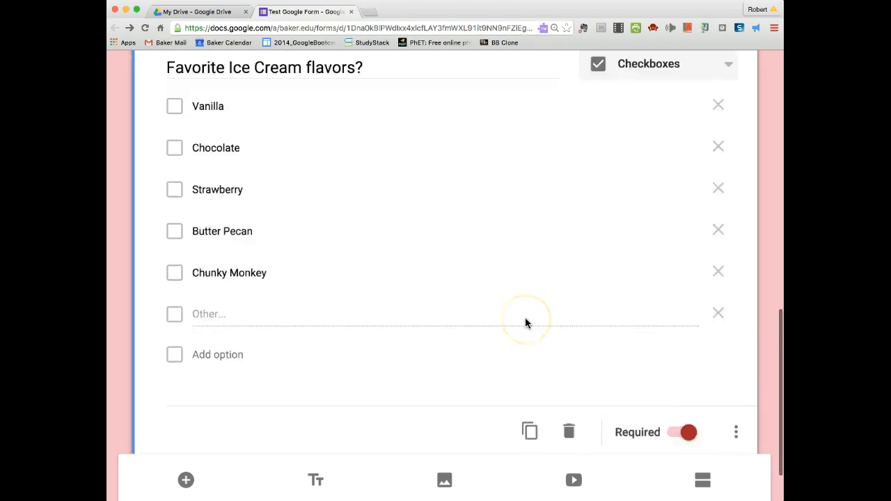
scroll(525, 323, "up", 1)
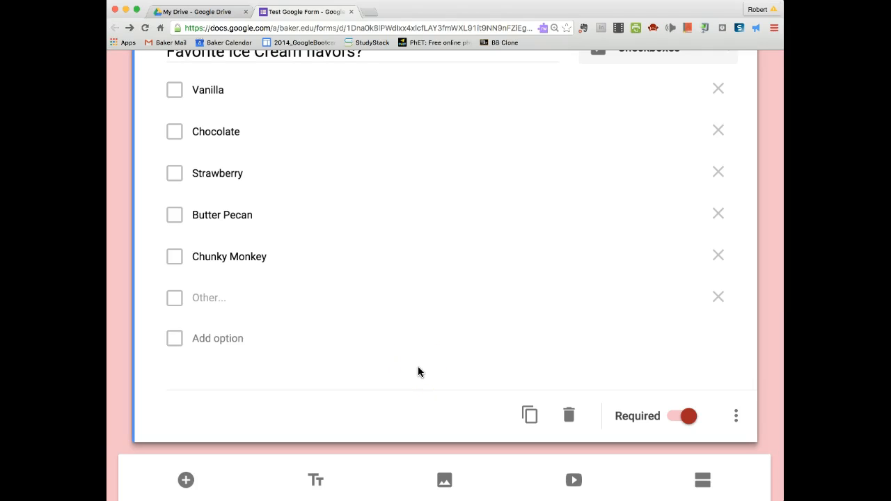
Select the vacation question and examine its answer options and settings alongside the ice cream question
scroll(418, 369, "up", 10)
left_click(408, 309)
scroll(408, 307, "up", 10)
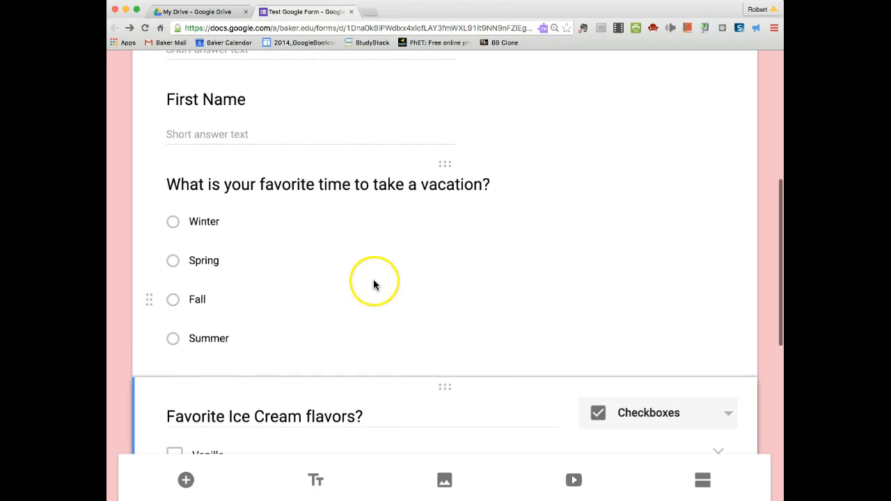
left_click(514, 182)
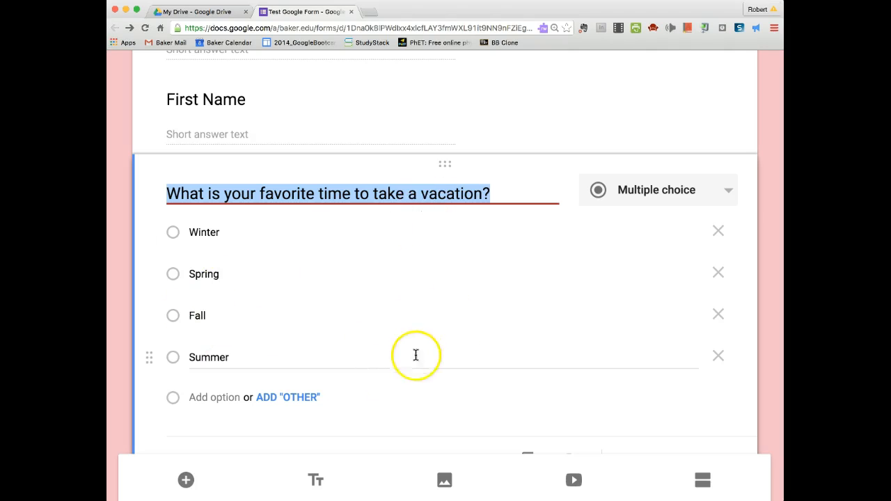
scroll(453, 358, "down", 10)
scroll(455, 358, "down", 2)
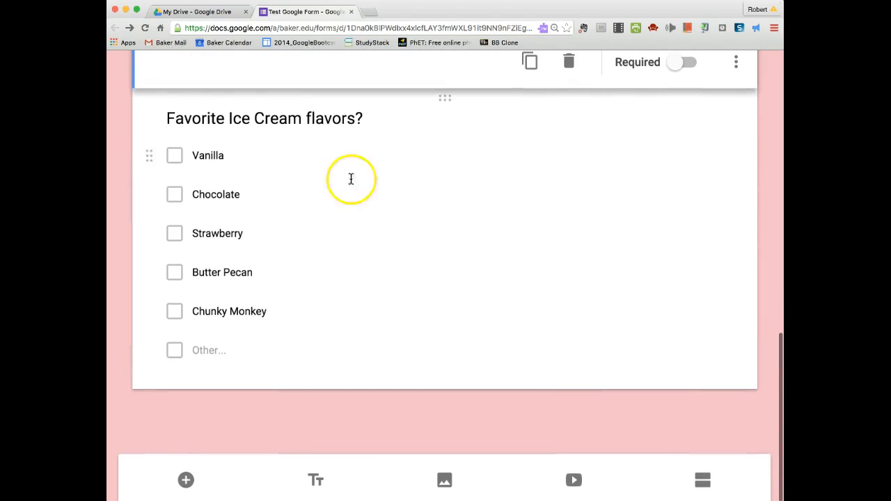
scroll(498, 193, "up", 10)
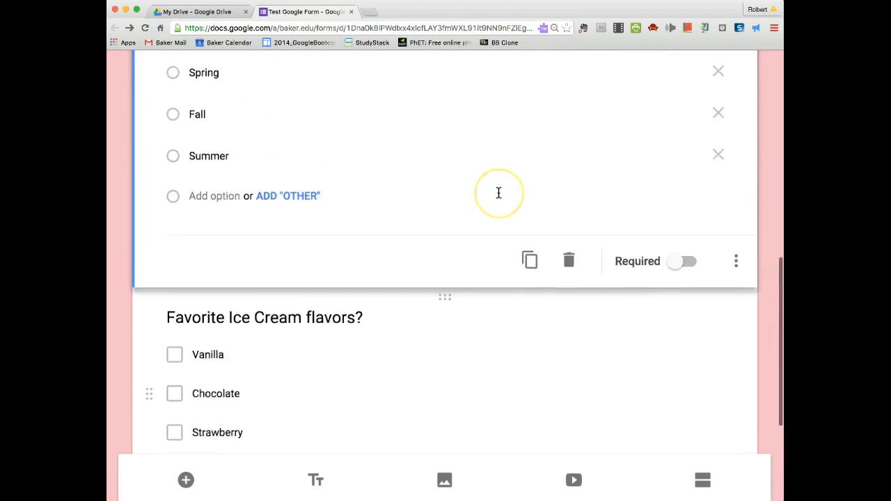
scroll(469, 255, "up", 10)
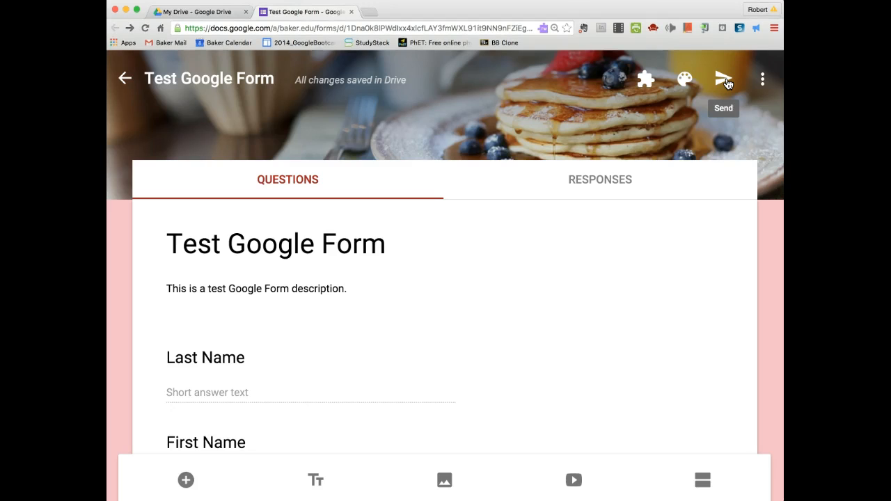
Examine the form's additional options, including Live form, Settings, Make a copy, Get pre-filled link, Print and Add collaborators
left_click(780, 69)
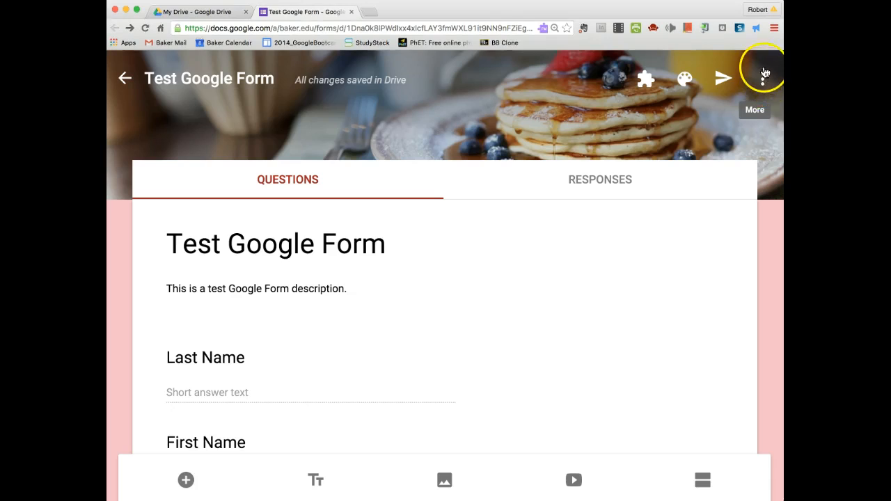
left_click(763, 82)
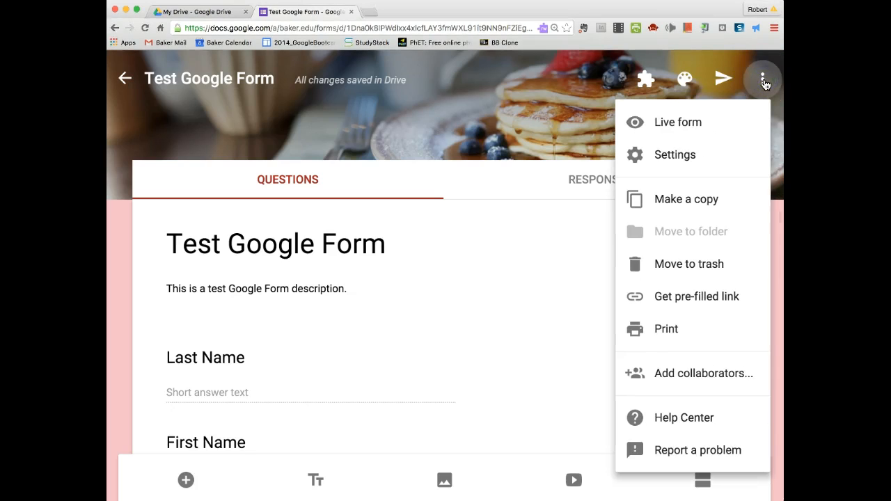
left_click(676, 129)
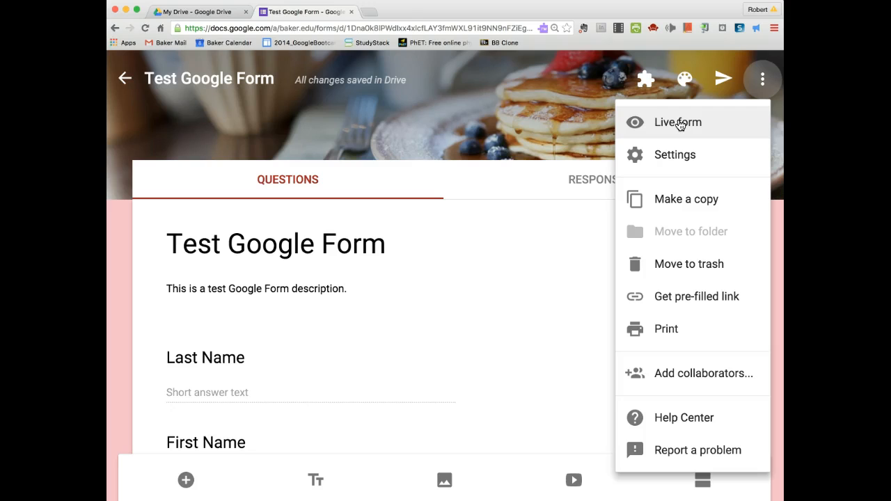
left_click(675, 157)
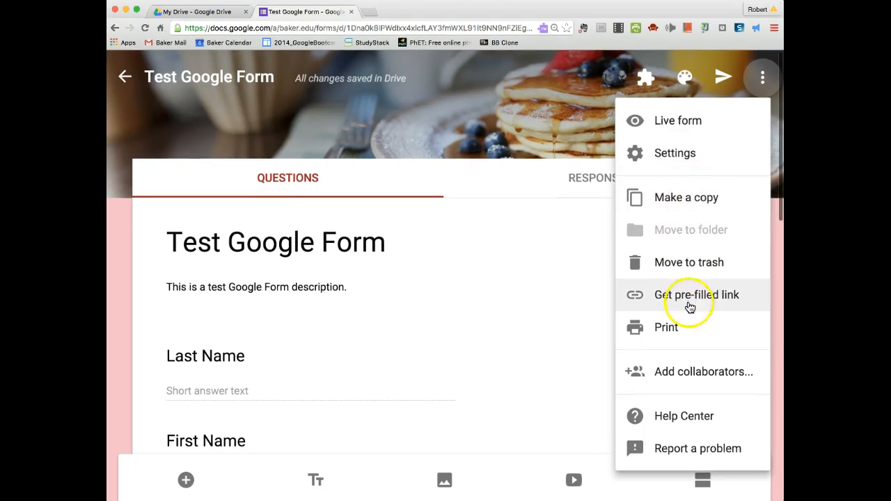
scroll(693, 421, "down", 1)
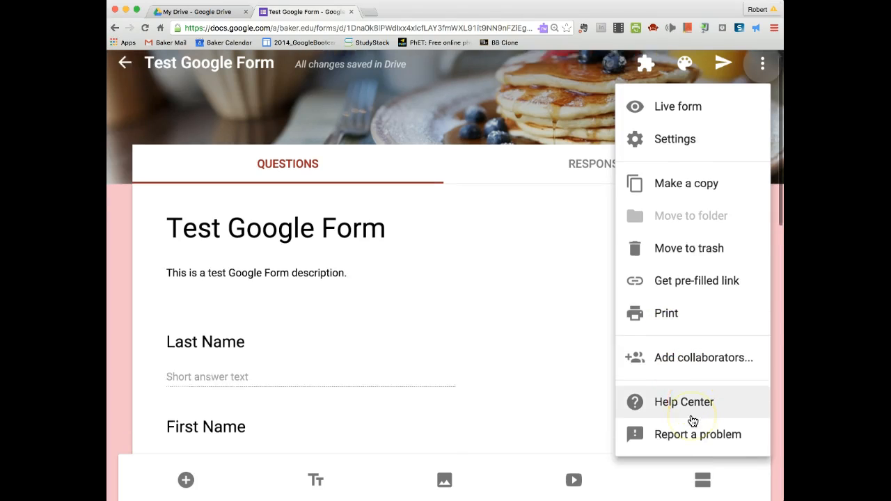
left_click(661, 337)
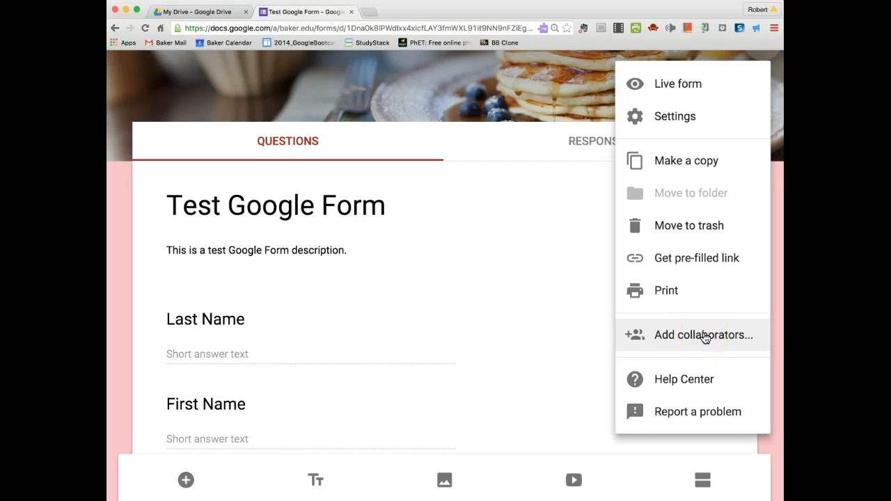
Open the live form and review its header, name, vacation and ice cream questions as a respondent
left_click(677, 85)
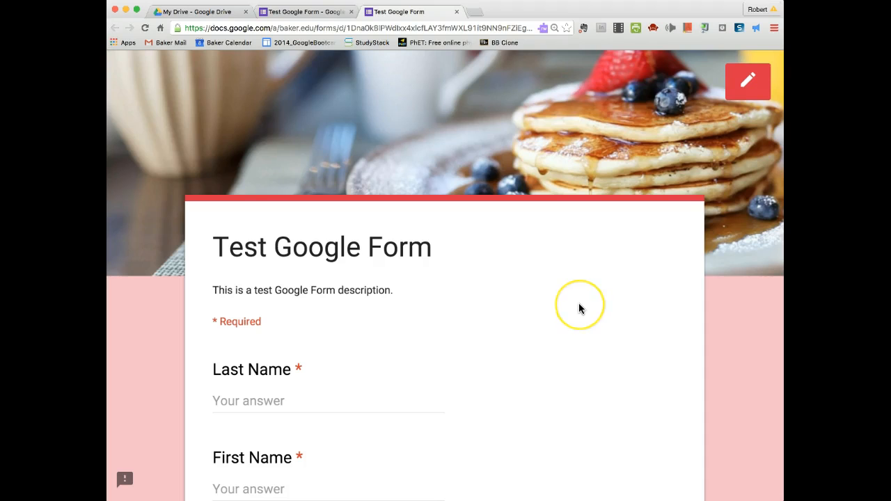
scroll(579, 308, "down", 1)
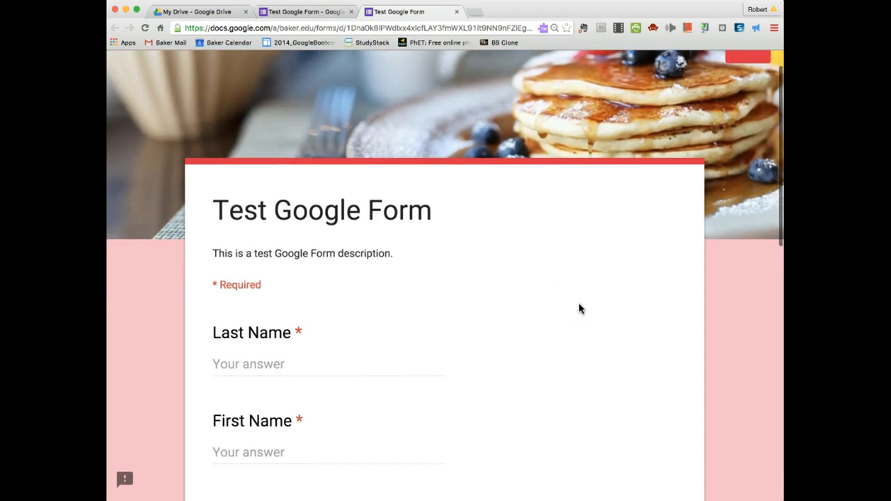
scroll(578, 309, "up", 1)
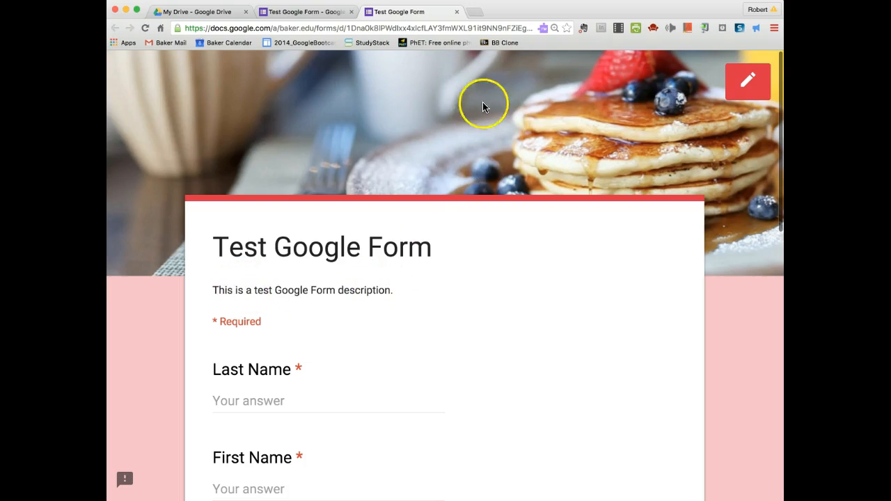
scroll(524, 309, "down", 3)
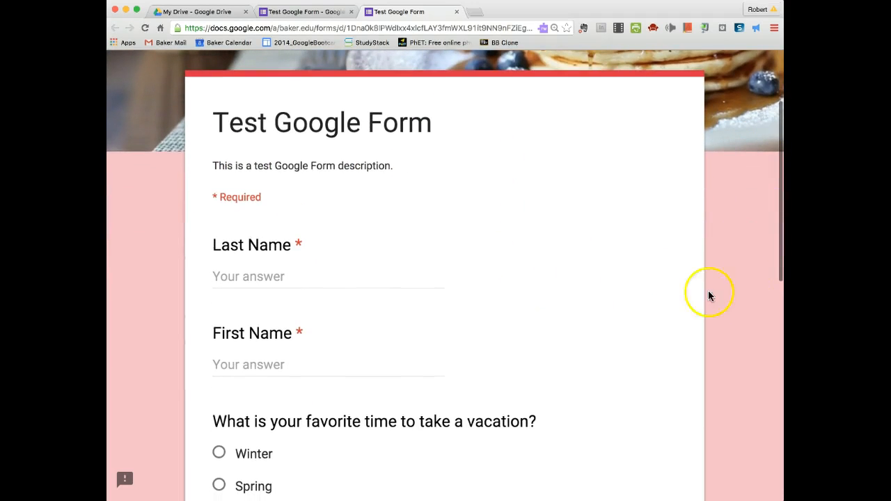
scroll(499, 275, "down", 2)
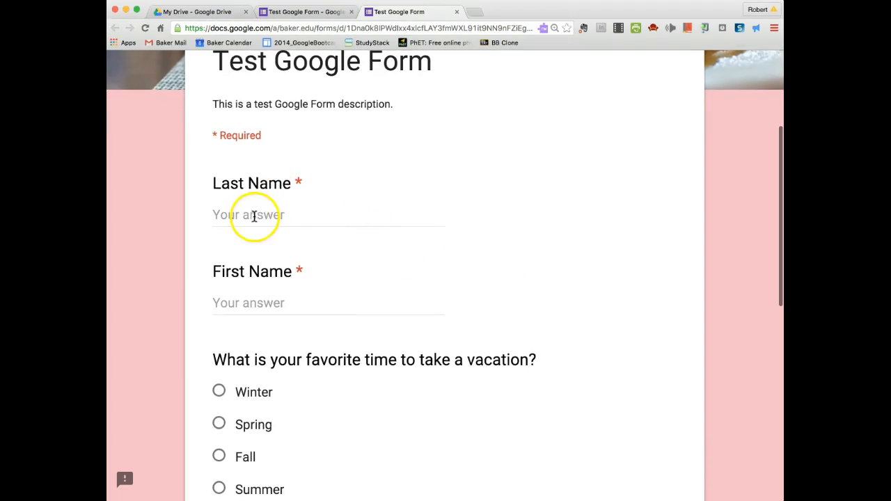
scroll(370, 356, "down", 8)
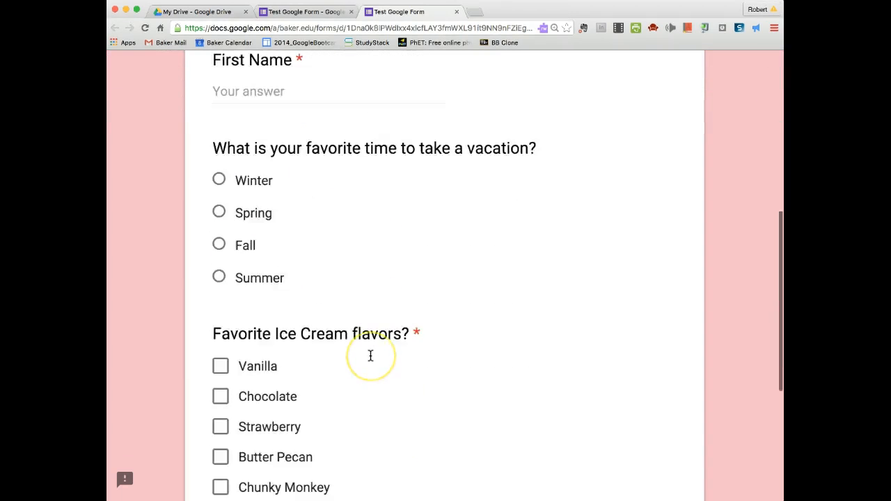
scroll(371, 356, "down", 1)
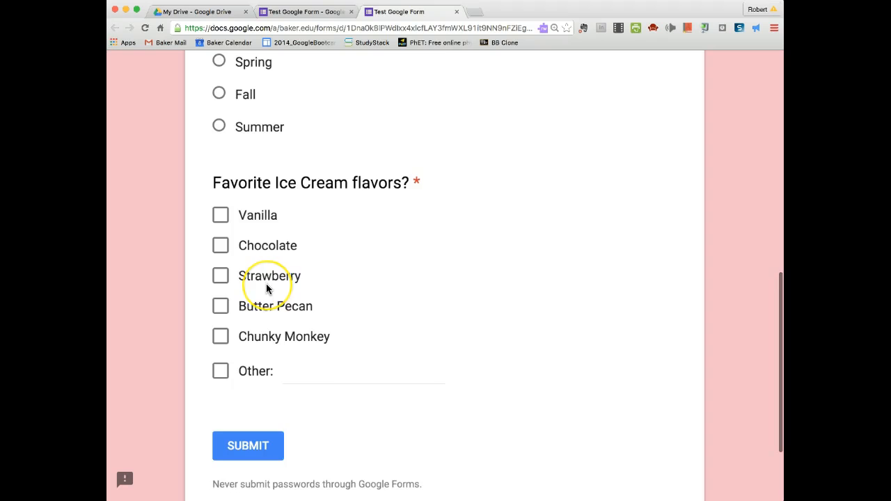
scroll(248, 294, "up", 6)
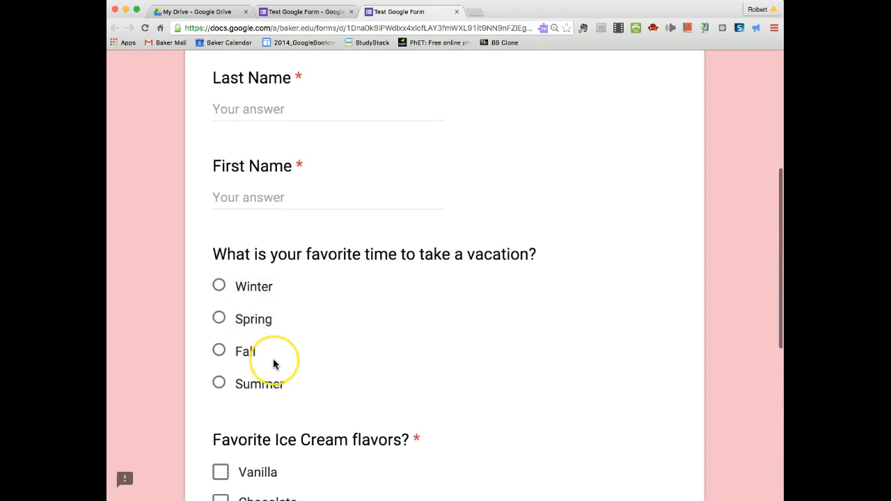
Examine which live form questions carry the required marker, comparing the name, vacation and ice cream flavors questions
scroll(274, 363, "down", 6)
scroll(274, 363, "up", 10)
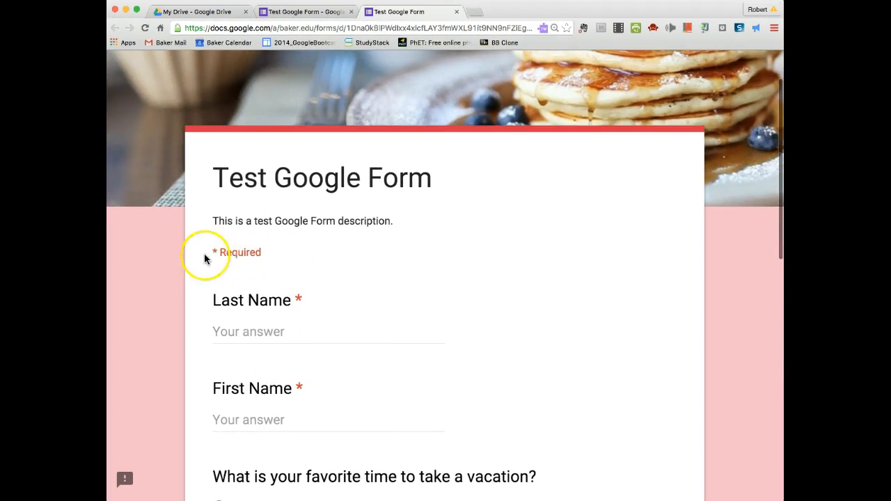
scroll(319, 322, "down", 10)
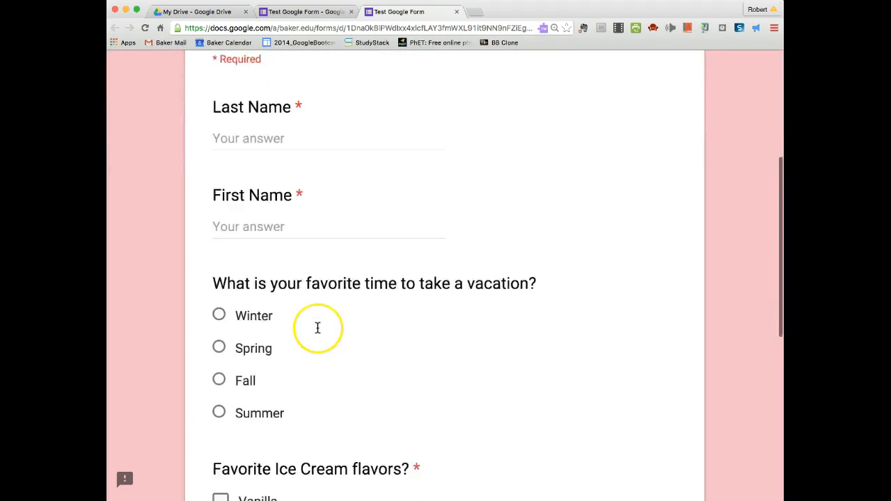
scroll(317, 328, "up", 3)
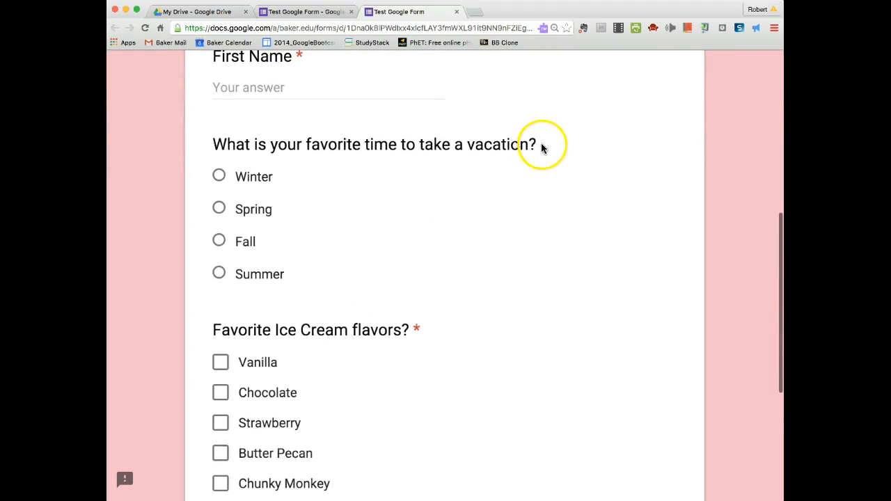
scroll(541, 151, "up", 3)
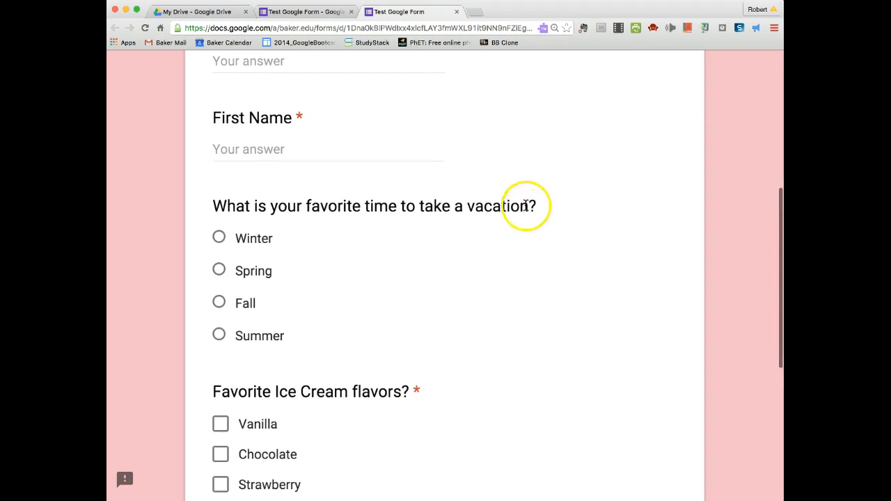
scroll(487, 192, "up", 6)
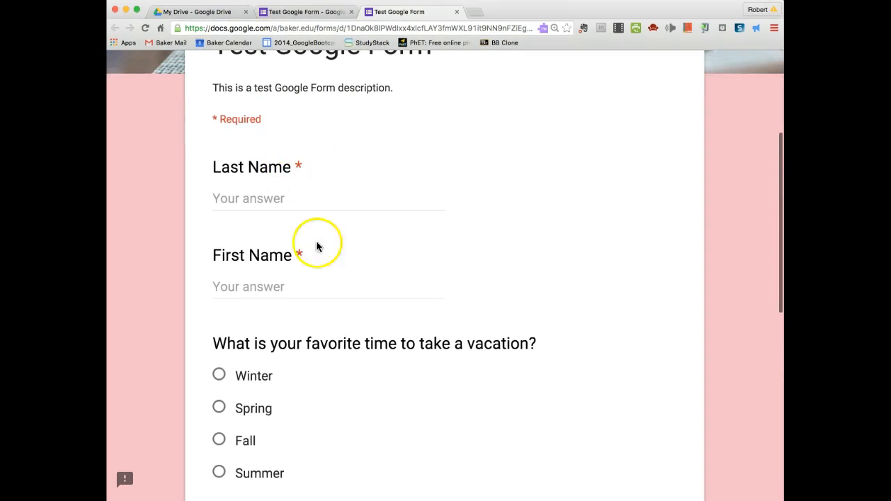
scroll(557, 302, "down", 10)
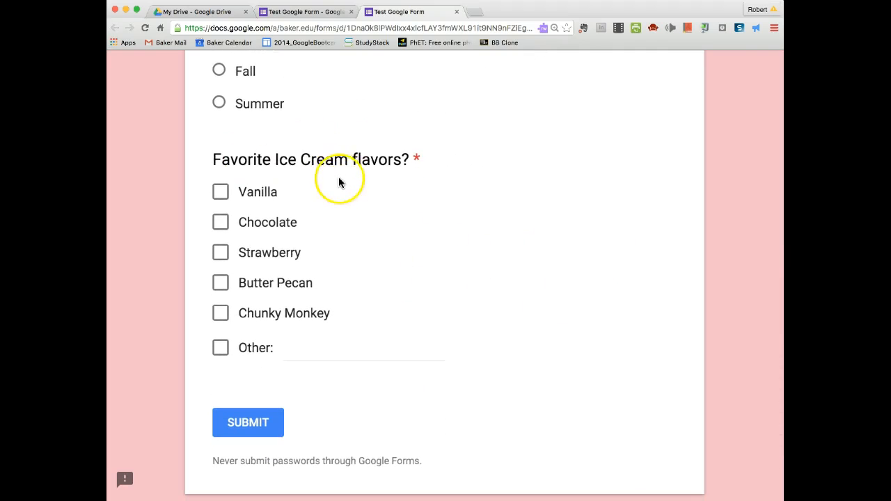
Review the live form's answer fields from Last Name through the ice cream checkboxes and Submit, and return to the form title
scroll(338, 183, "up", 15)
scroll(428, 314, "down", 5)
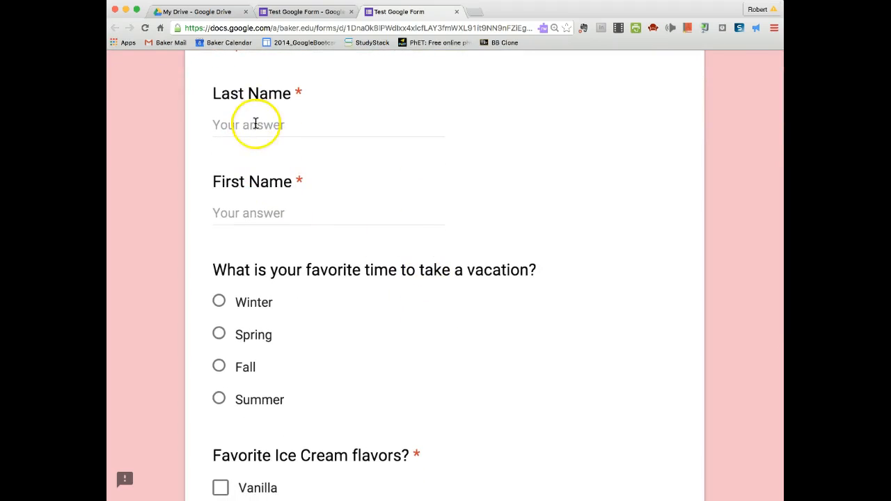
scroll(219, 369, "down", 10)
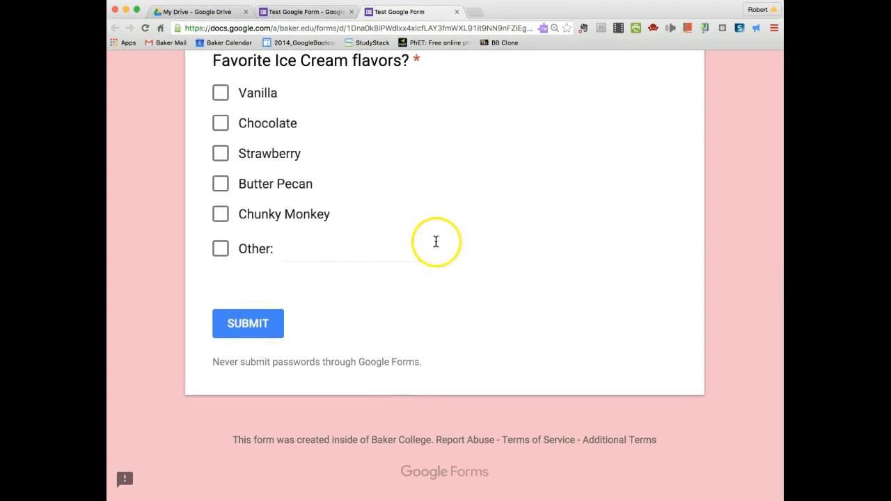
scroll(460, 224, "down", 1)
scroll(478, 218, "up", 5)
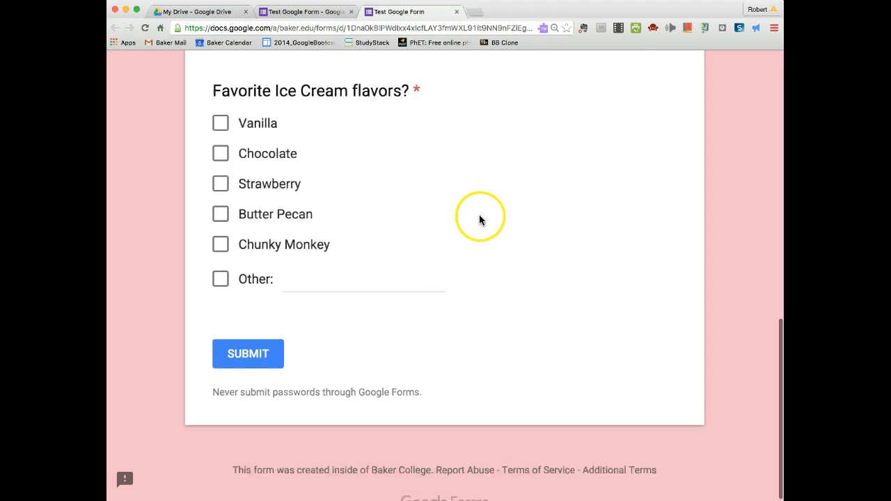
scroll(477, 215, "up", 5)
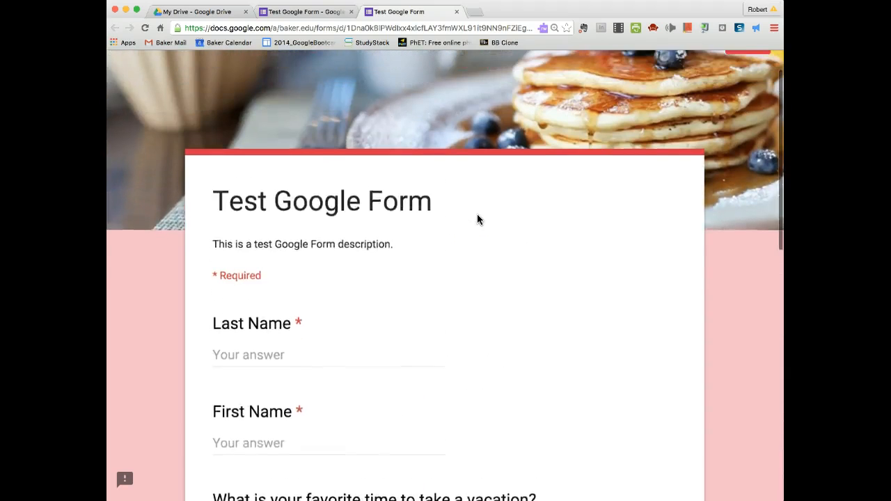